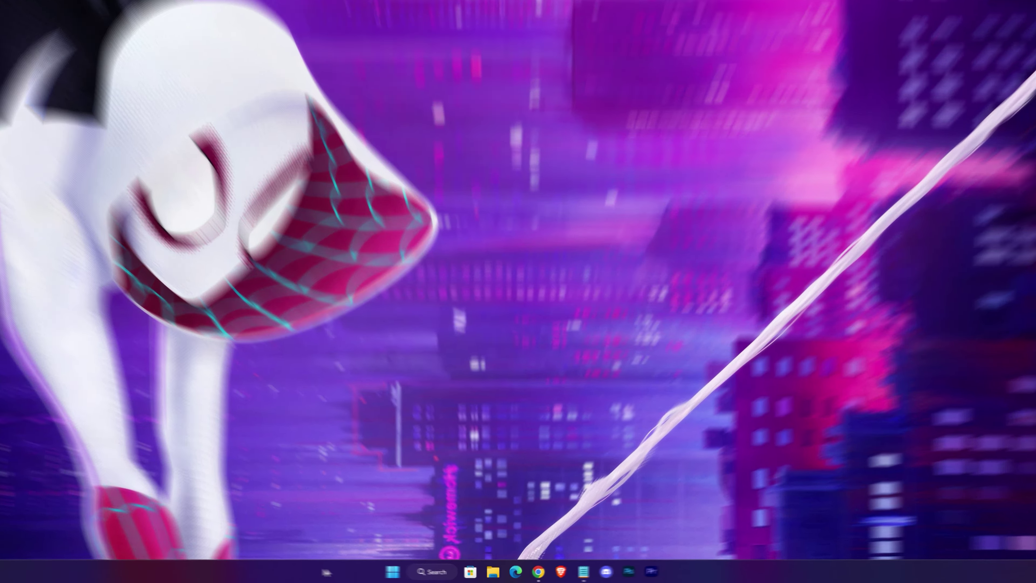
Open Task Manager's Startup apps list and sort it by status, enabled apps first
{"action": "right_click", "coordinate": [362, 570]}
{"action": "left_click", "coordinate": [388, 542]}
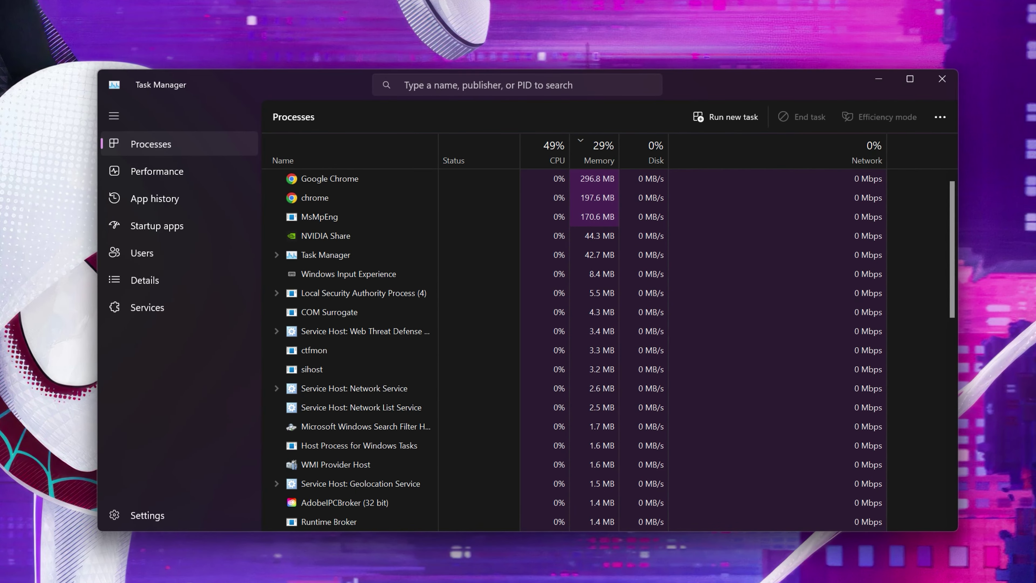
{"action": "left_click", "coordinate": [168, 229]}
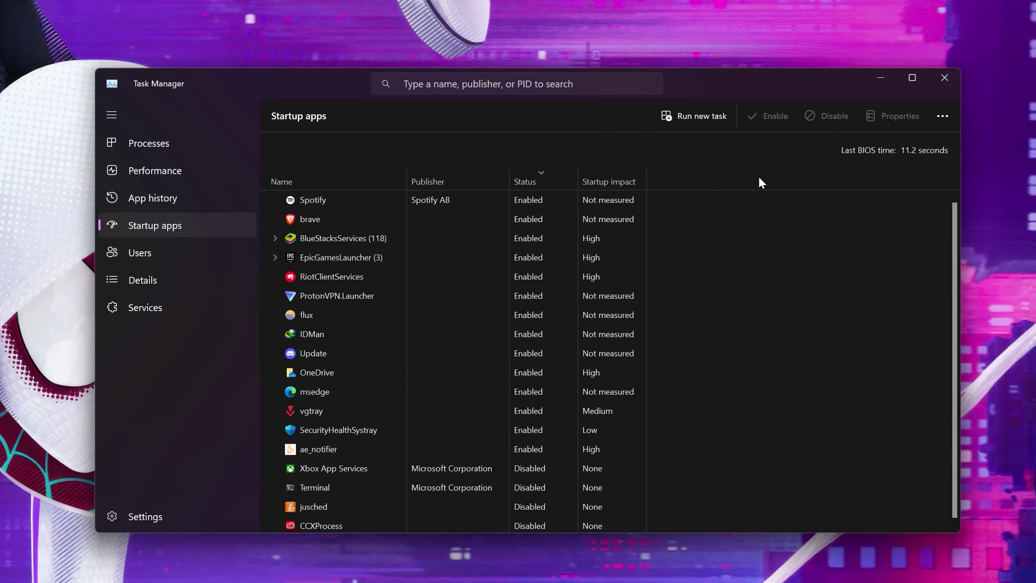
{"action": "left_click", "coordinate": [548, 181]}
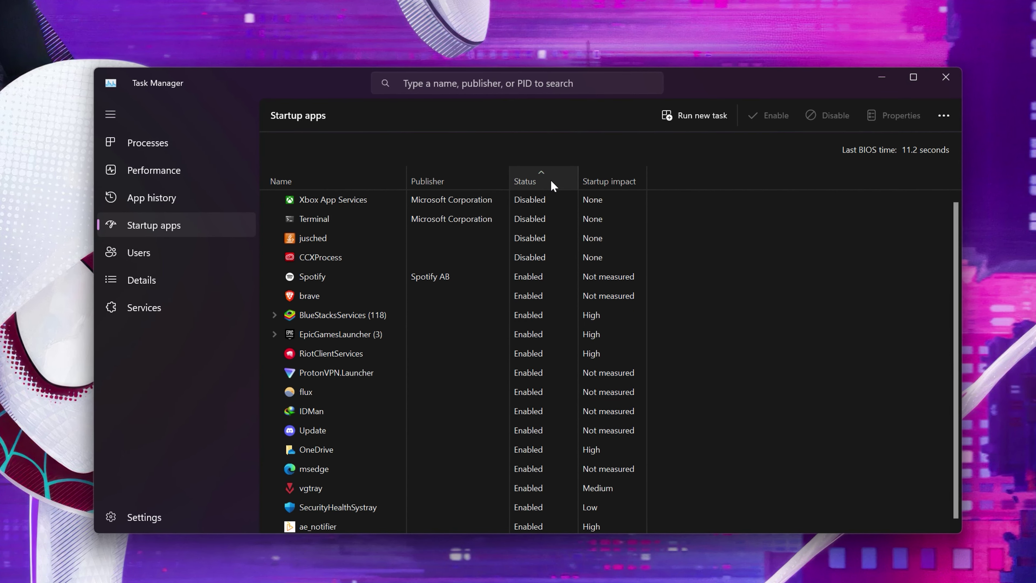
{"action": "left_click", "coordinate": [539, 183]}
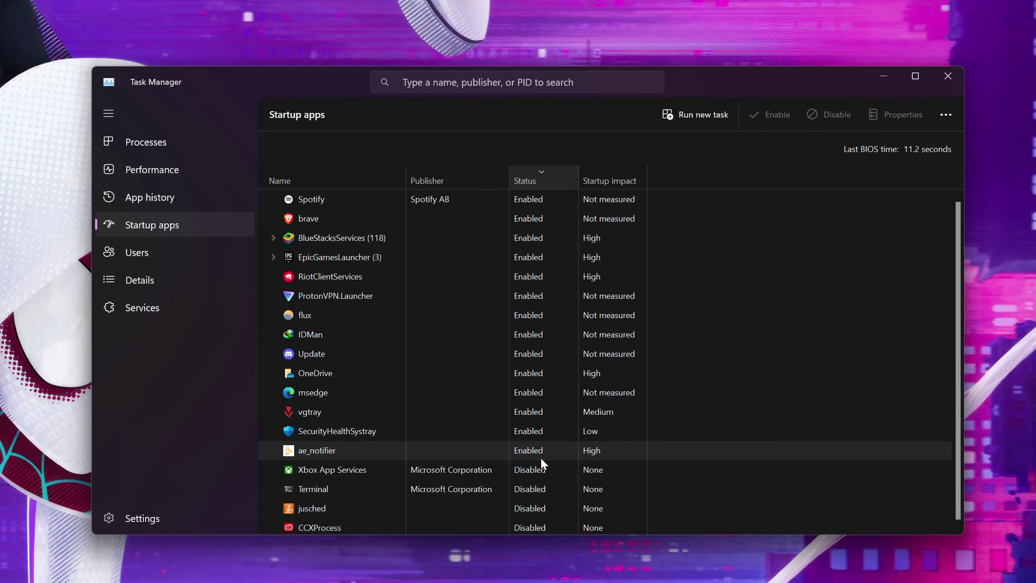
Disable Spotify, brave, BlueStacksServices and EpicGamesLauncher from running at startup
{"action": "left_click", "coordinate": [523, 213]}
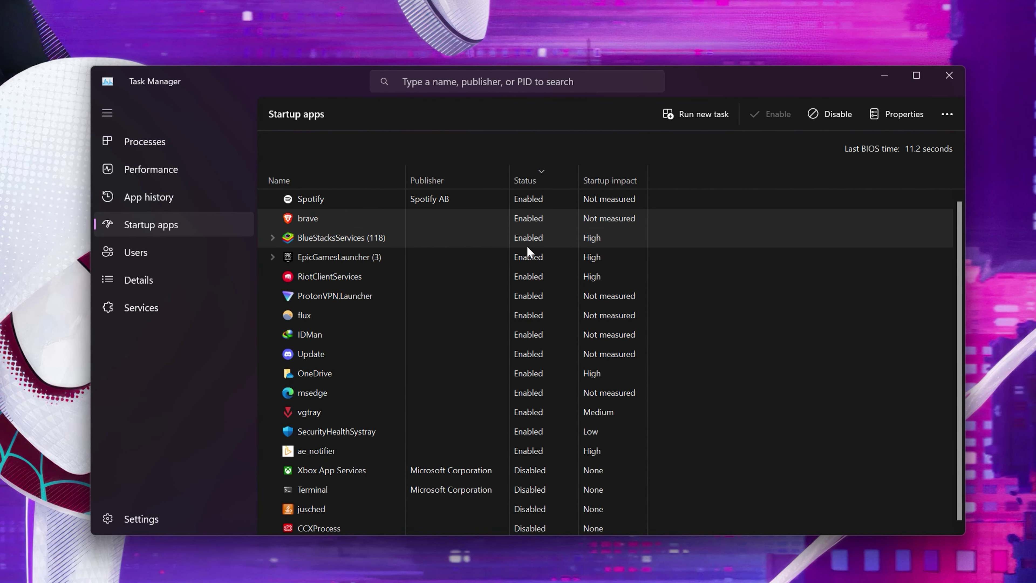
{"action": "left_click", "coordinate": [526, 277]}
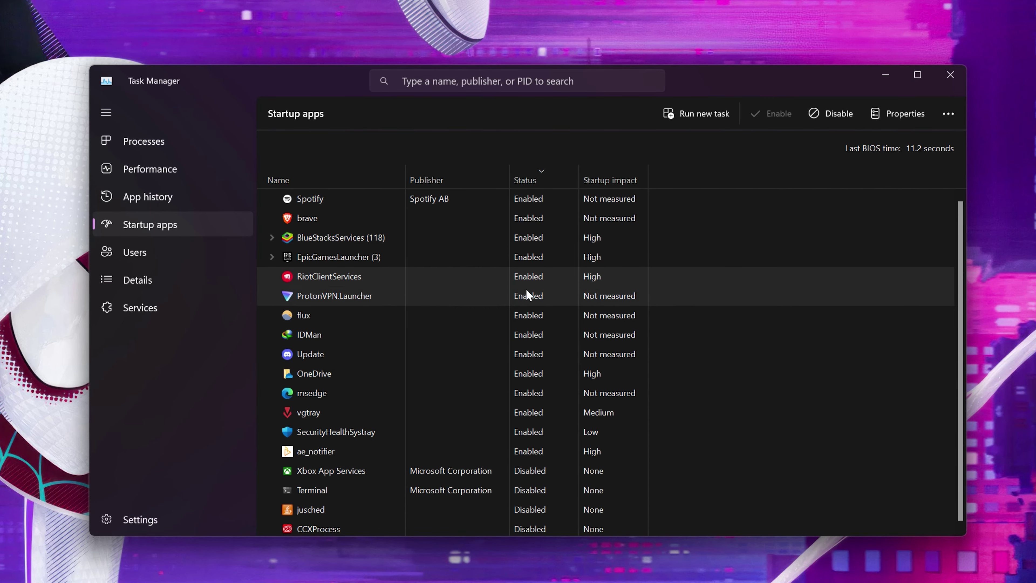
{"action": "left_click", "coordinate": [533, 201]}
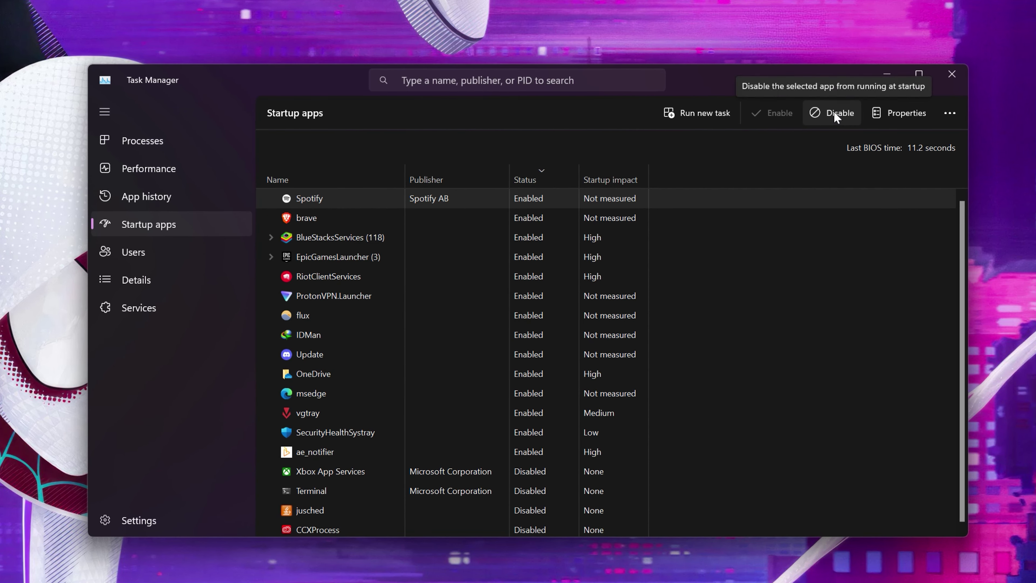
{"action": "left_click", "coordinate": [835, 118]}
{"action": "left_click", "coordinate": [536, 200]}
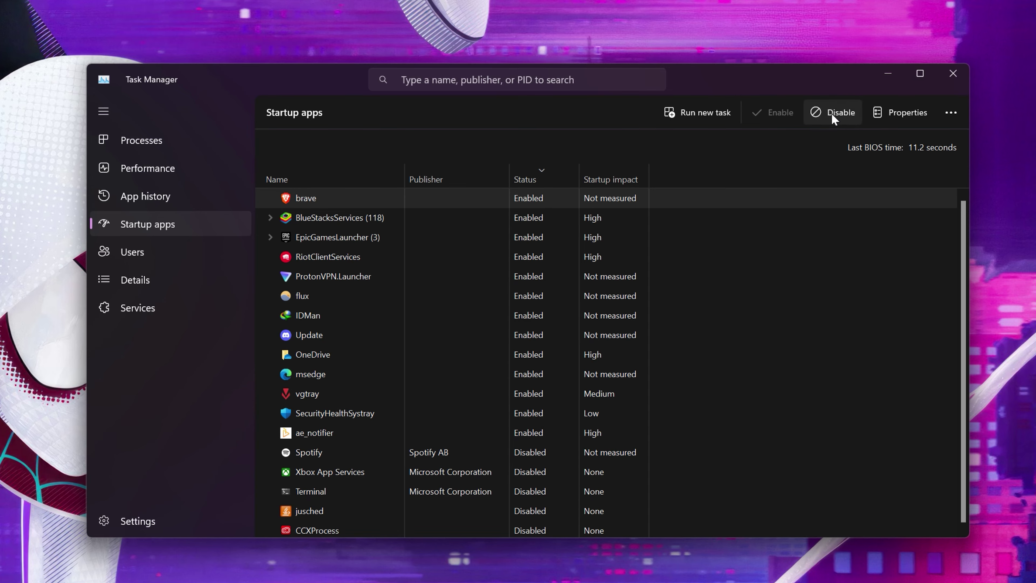
{"action": "left_click", "coordinate": [835, 115]}
{"action": "left_click", "coordinate": [490, 201]}
{"action": "left_click", "coordinate": [836, 115]}
{"action": "left_click", "coordinate": [532, 201]}
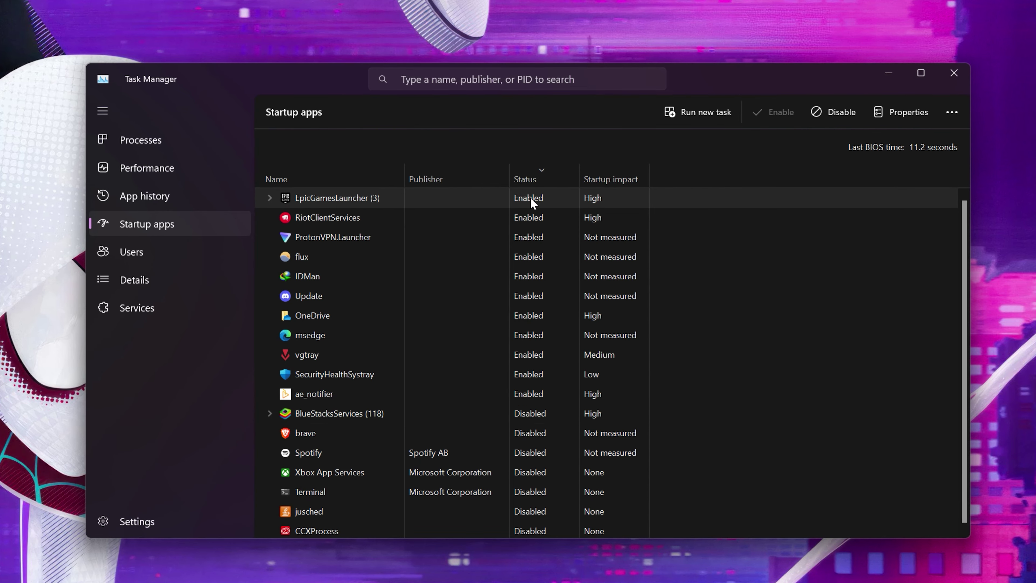
Disable ProtonVPN.Launcher, flux, IDMan, Update and msedge from running at startup
{"action": "left_click", "coordinate": [834, 112]}
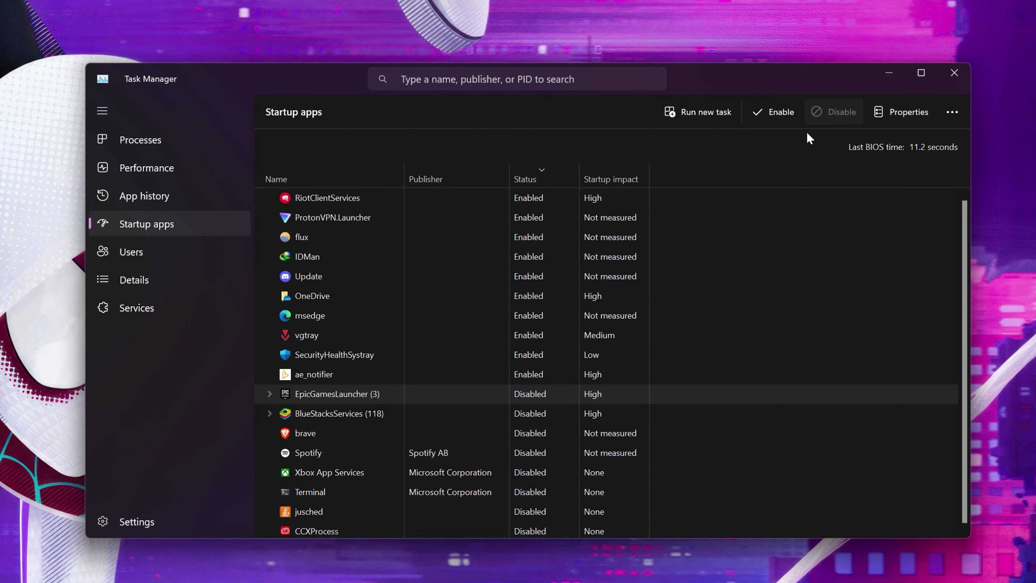
{"action": "left_click", "coordinate": [529, 218]}
{"action": "left_click", "coordinate": [834, 112]}
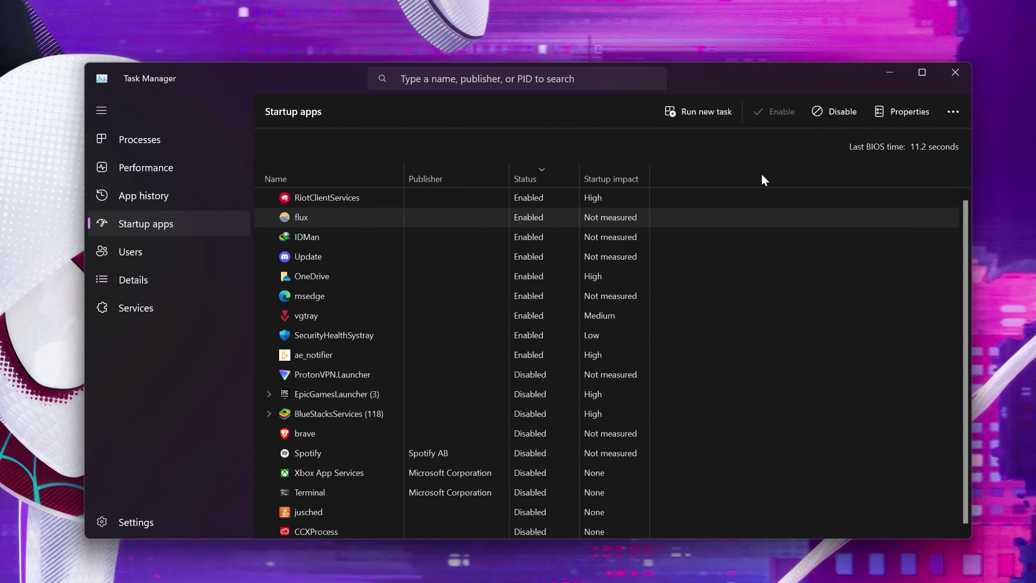
{"action": "left_click", "coordinate": [834, 111]}
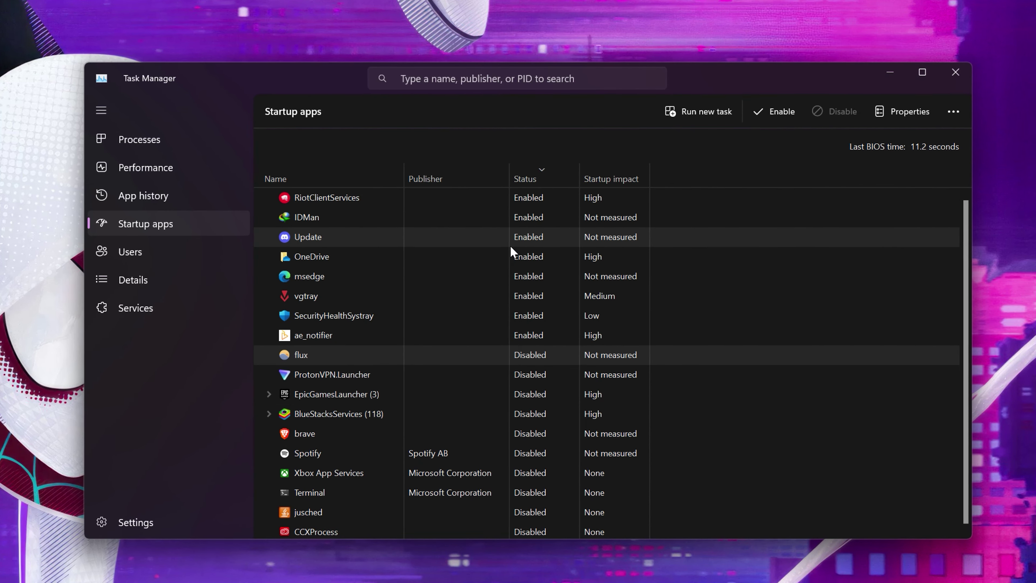
{"action": "left_click", "coordinate": [511, 218]}
{"action": "left_click", "coordinate": [834, 112]}
{"action": "left_click", "coordinate": [536, 219]}
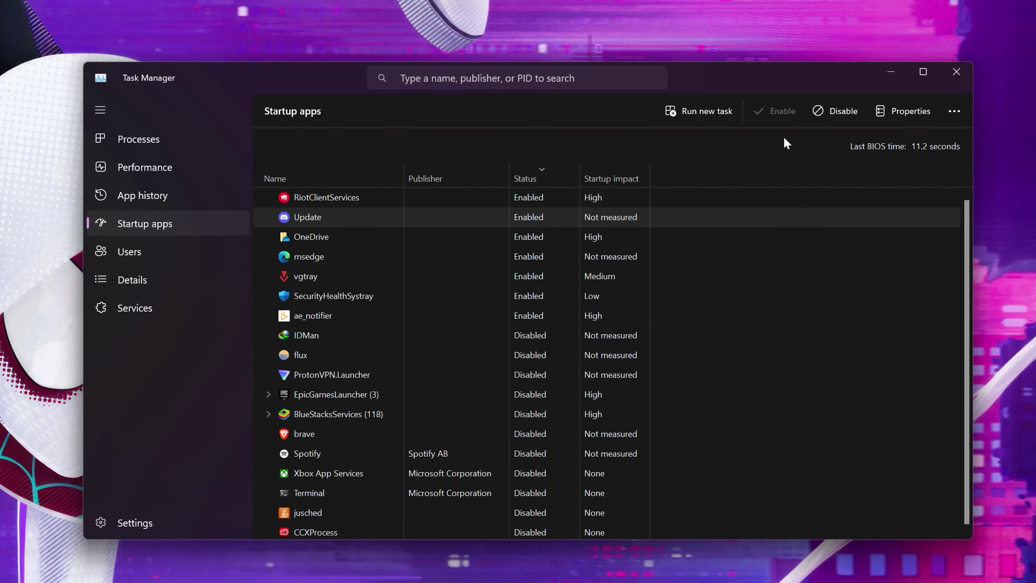
{"action": "left_click", "coordinate": [835, 111]}
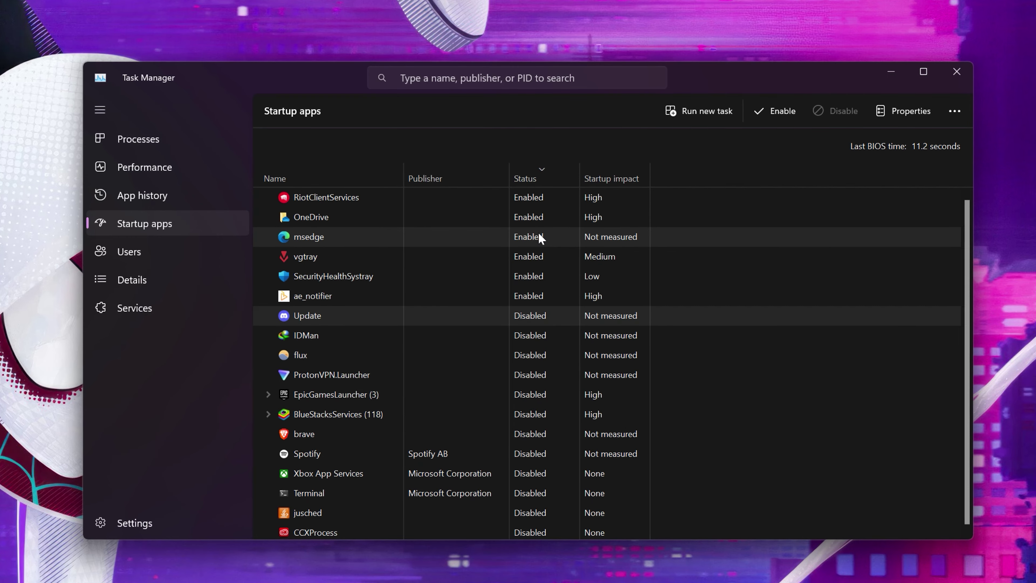
{"action": "left_click", "coordinate": [528, 237]}
{"action": "left_click", "coordinate": [835, 111]}
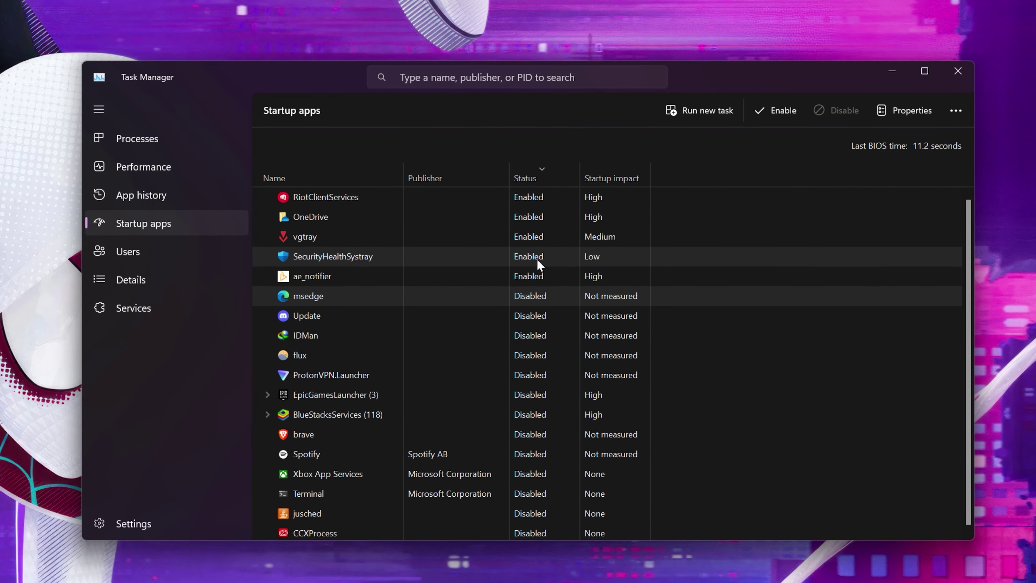
{"action": "left_click", "coordinate": [537, 259]}
{"action": "left_click", "coordinate": [840, 396]}
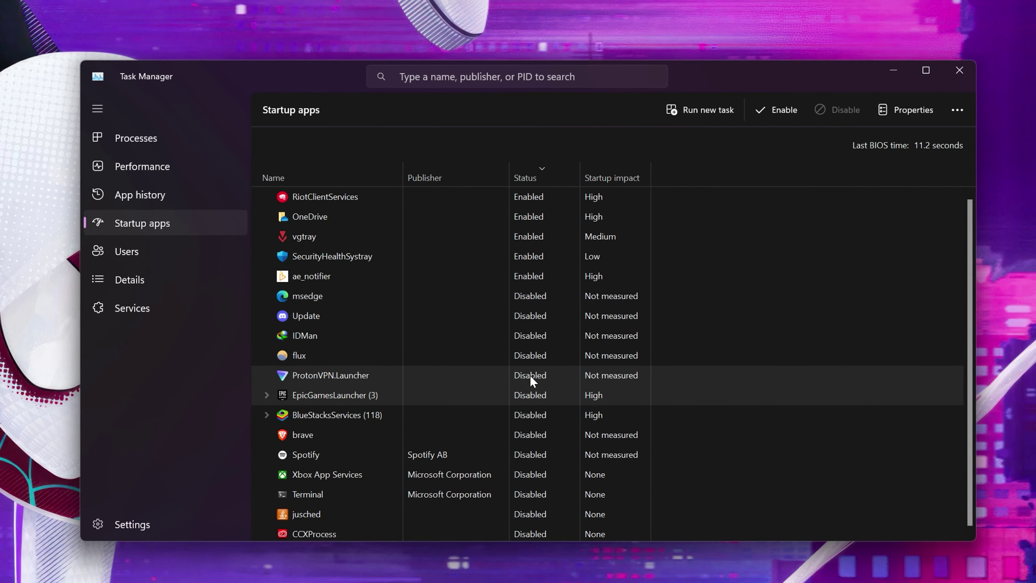
Launch Registry Editor with regedit and approve the admin prompt
{"action": "type", "text": "regedit"}
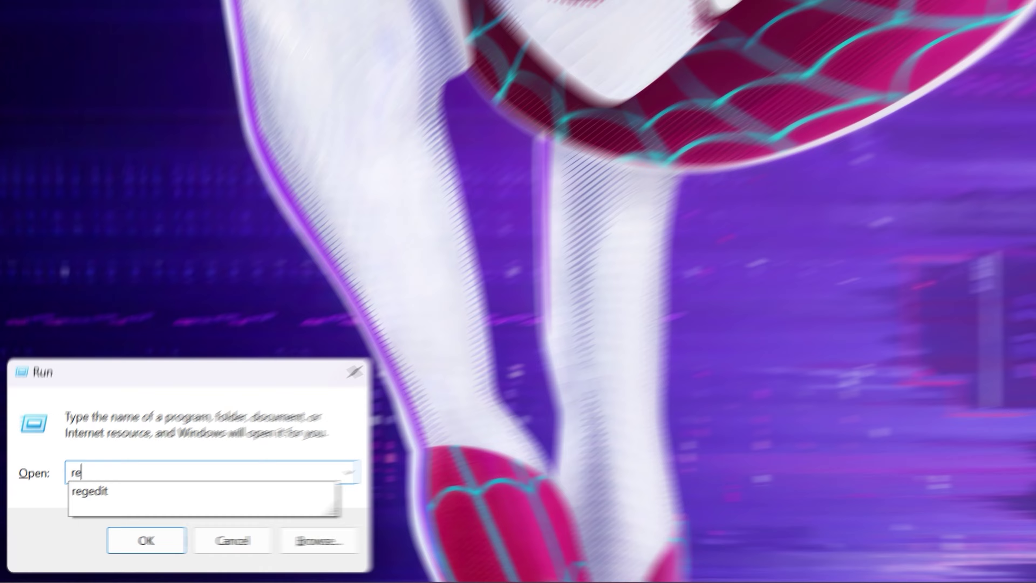
{"action": "key", "text": "Return"}
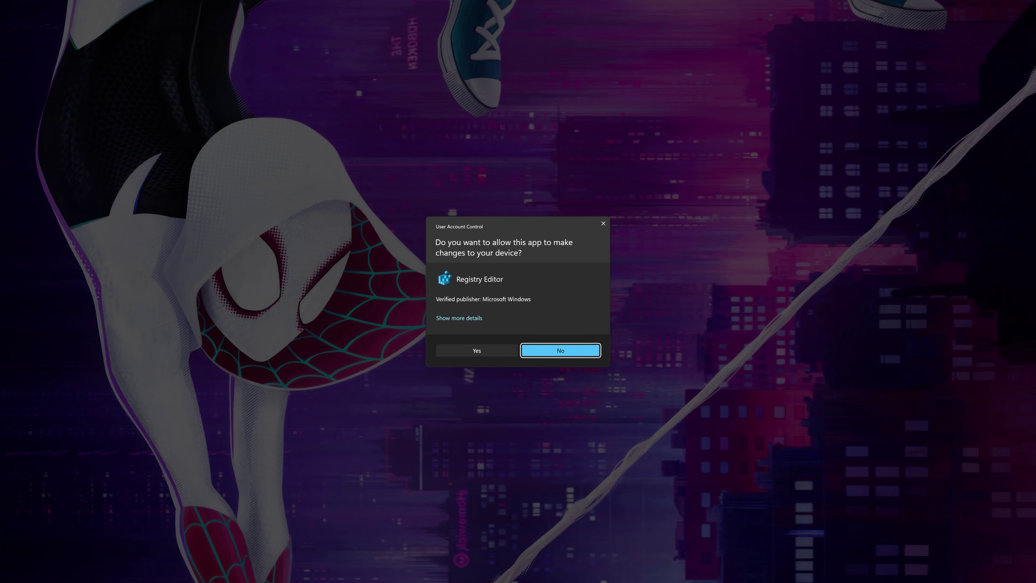
{"action": "left_click", "coordinate": [491, 352]}
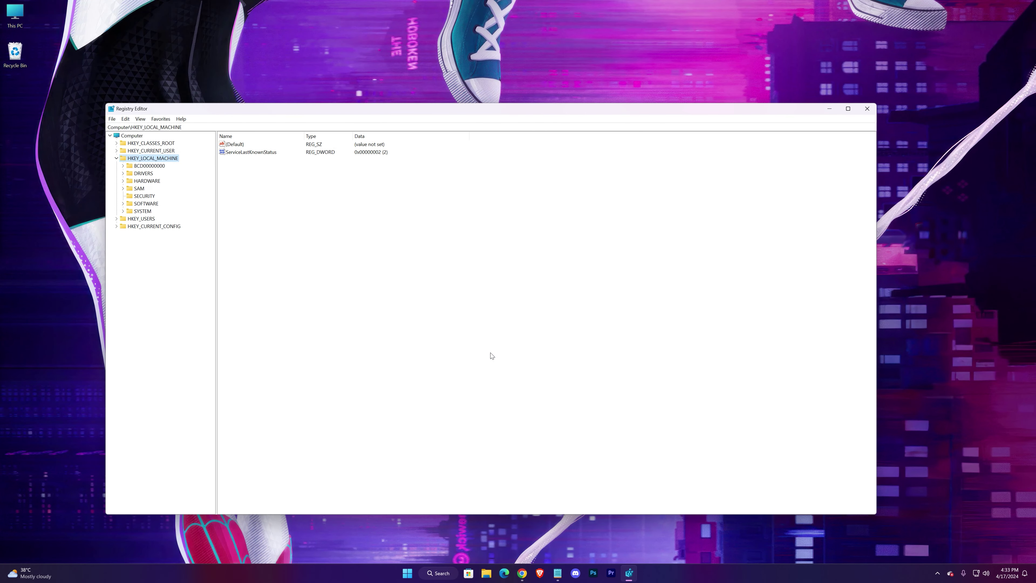
Expand HKEY_LOCAL_MACHINE\SYSTEM\ControlSet001\Services and scroll down to the Ndu key
{"action": "left_click", "coordinate": [116, 158]}
{"action": "left_click", "coordinate": [116, 158]}
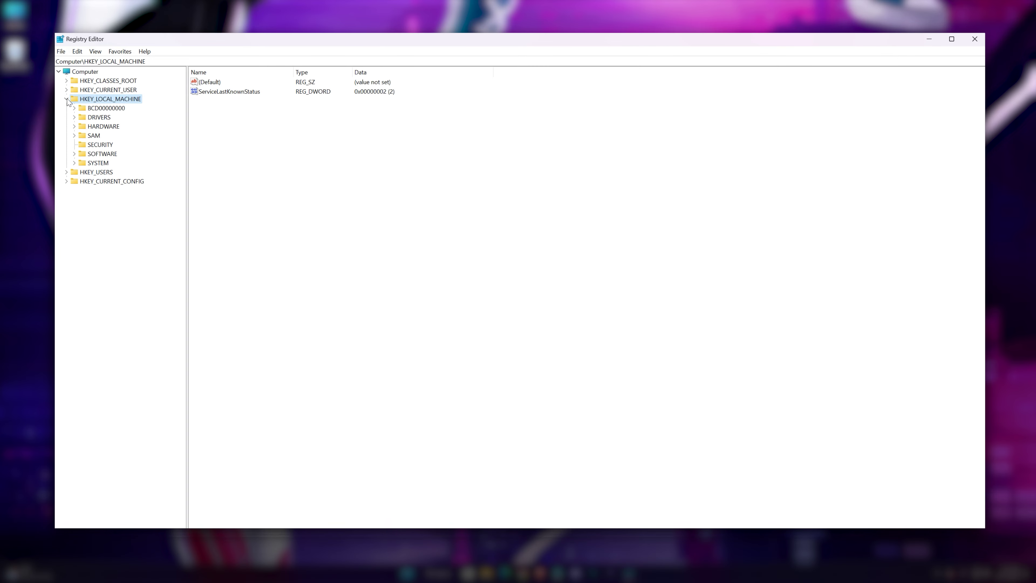
{"action": "left_click", "coordinate": [74, 163]}
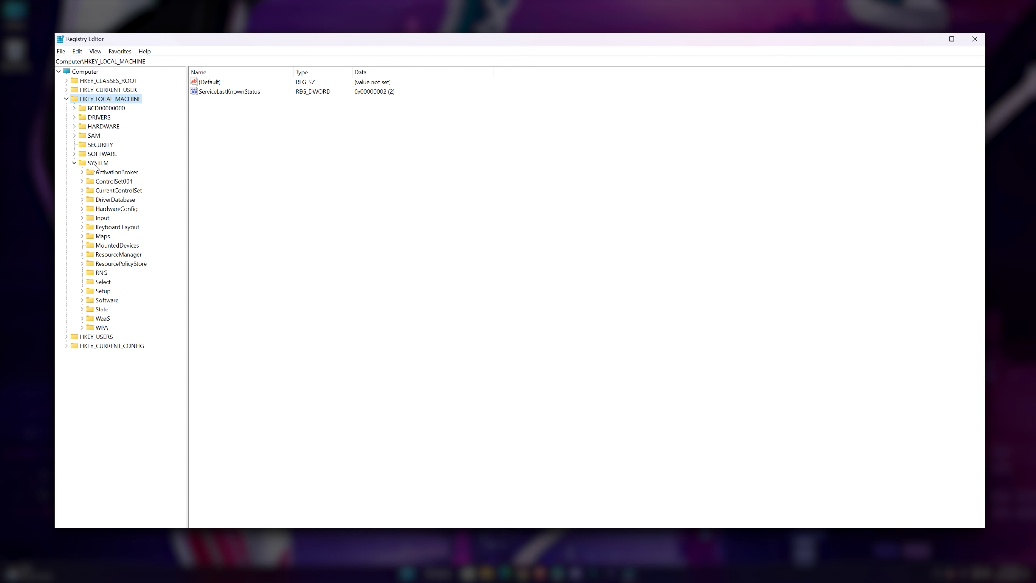
{"action": "left_click", "coordinate": [82, 181]}
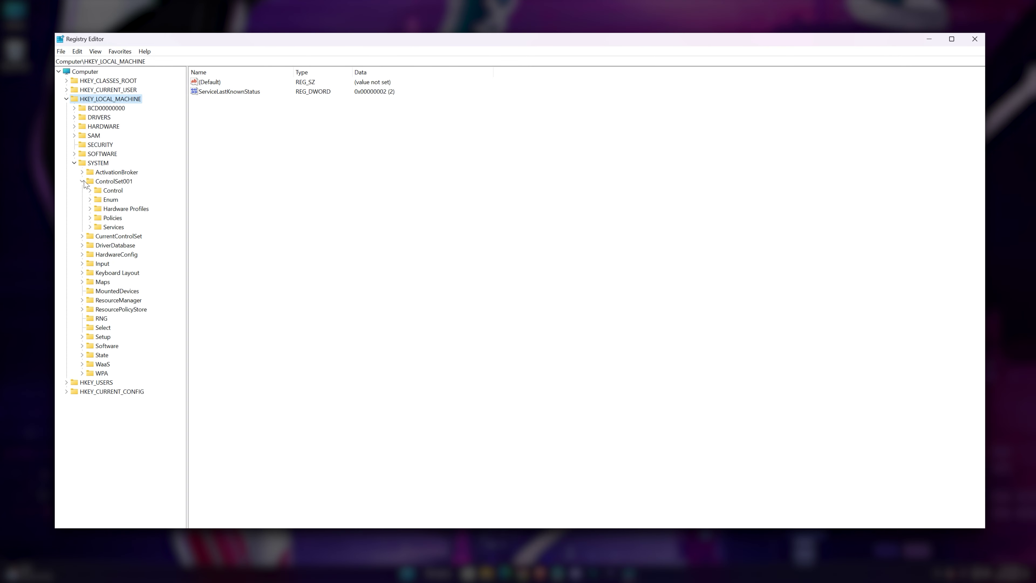
{"action": "left_click", "coordinate": [105, 182]}
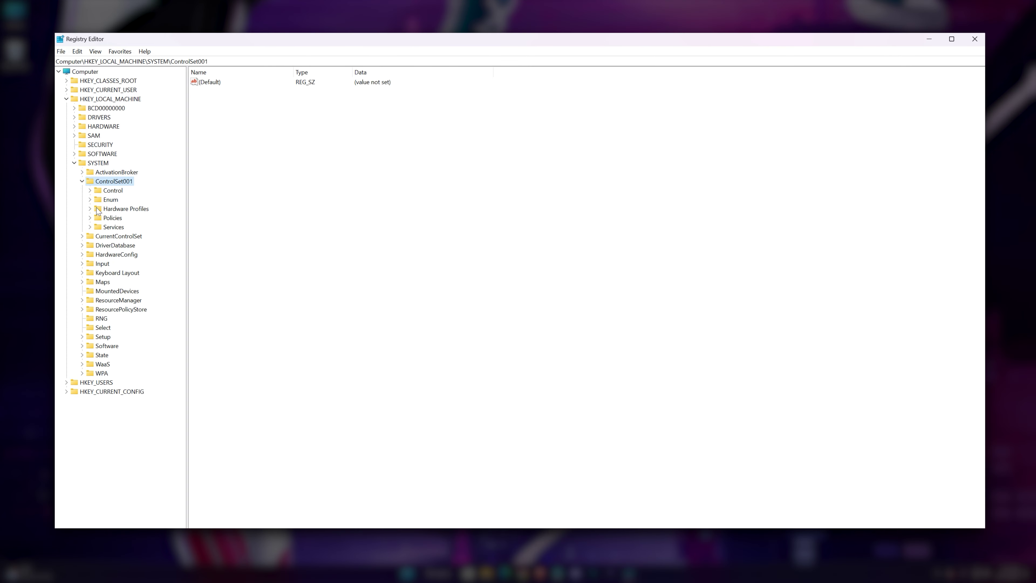
{"action": "left_click", "coordinate": [90, 227]}
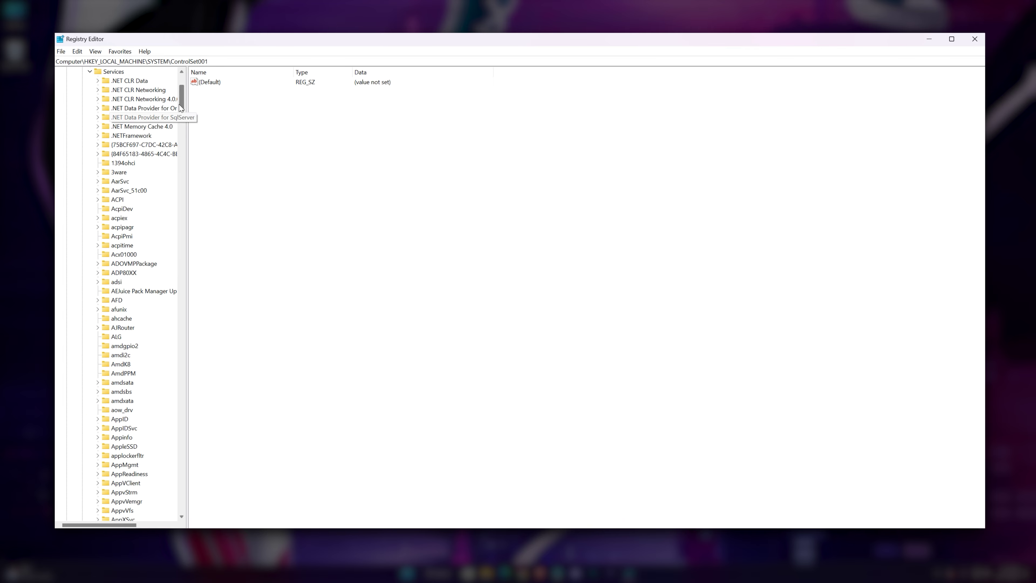
{"action": "left_click_drag", "start_coordinate": [181, 106], "coordinate": [167, 298]}
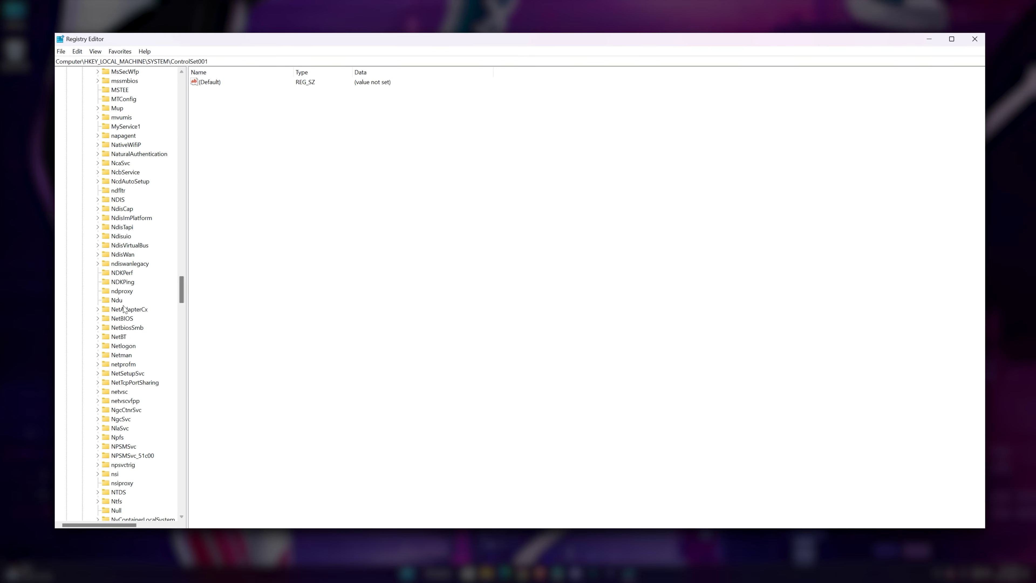
Change the Ndu service's Start value from 2 to 4
{"action": "left_click", "coordinate": [116, 301]}
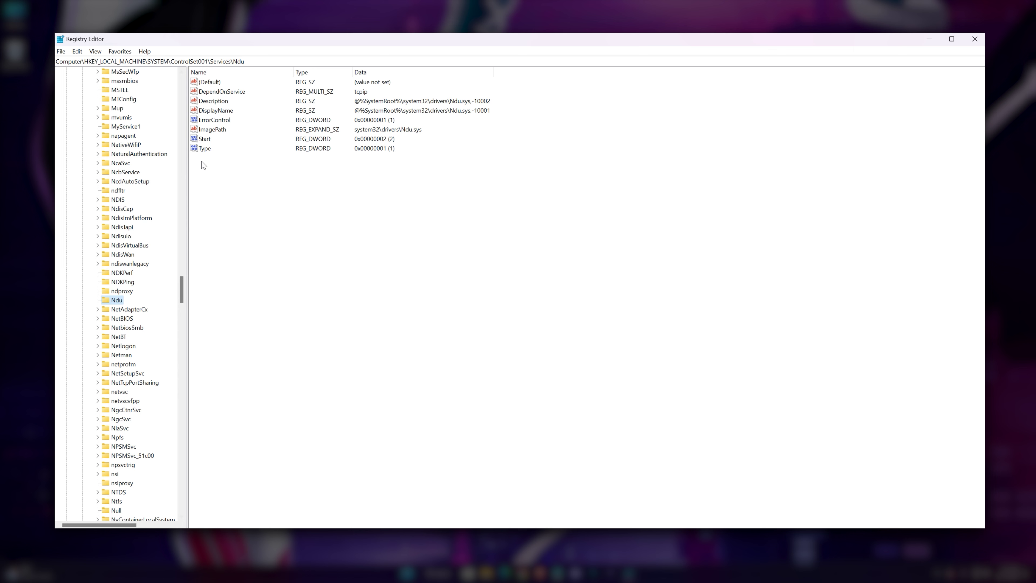
{"action": "left_click", "coordinate": [198, 142]}
{"action": "right_click", "coordinate": [200, 141]}
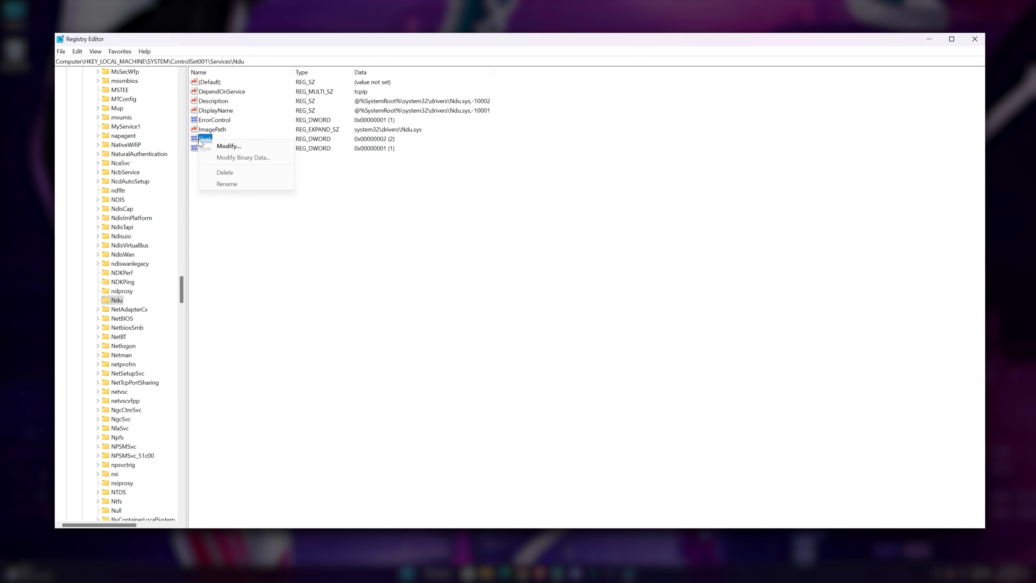
{"action": "left_click", "coordinate": [229, 147]}
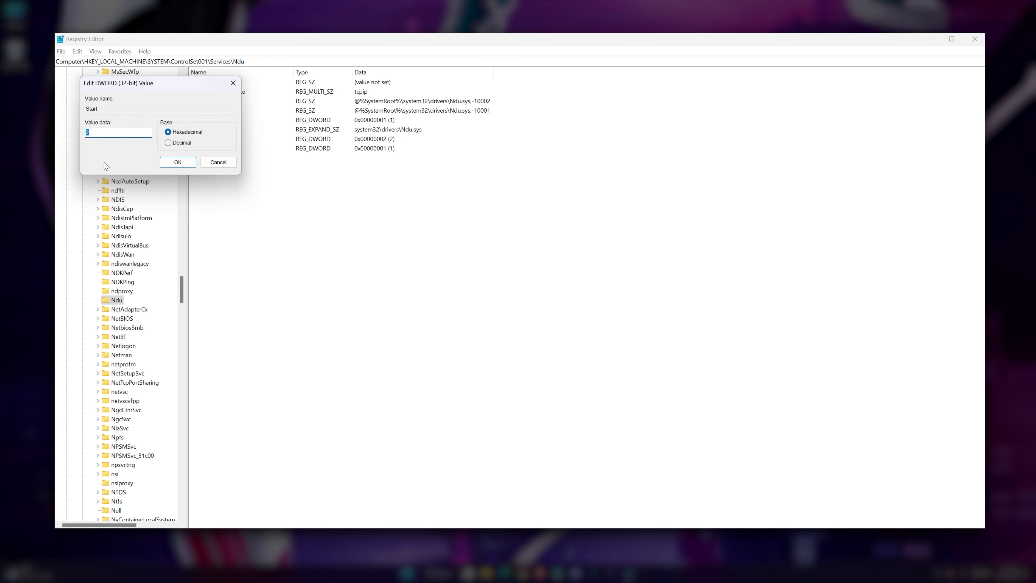
{"action": "left_click", "coordinate": [176, 165]}
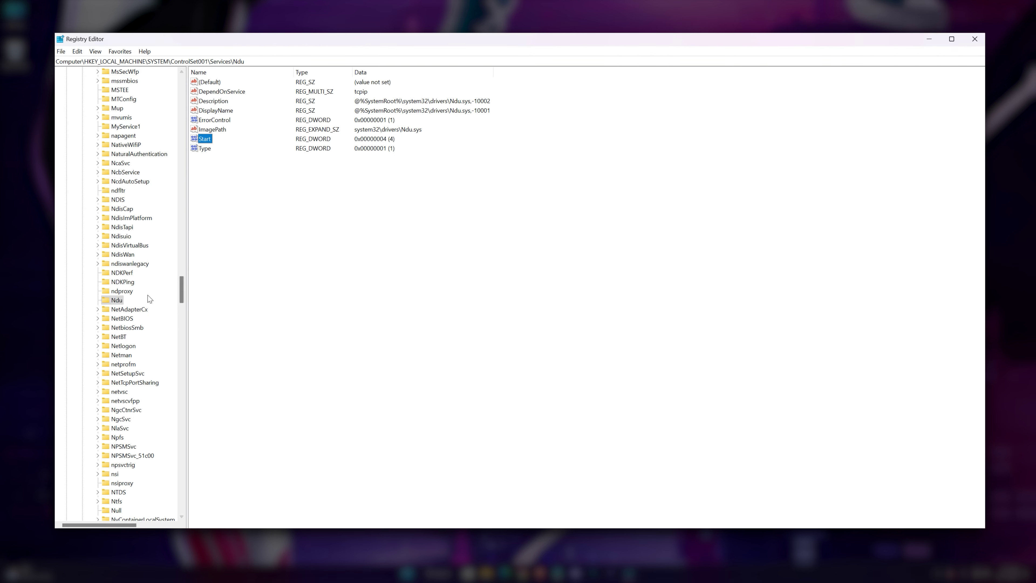
{"action": "left_click_drag", "start_coordinate": [181, 289], "coordinate": [190, 85]}
Navigate to CurrentControlSet\Control\Session Manager\Memory Management in the registry tree
{"action": "left_click", "coordinate": [90, 227]}
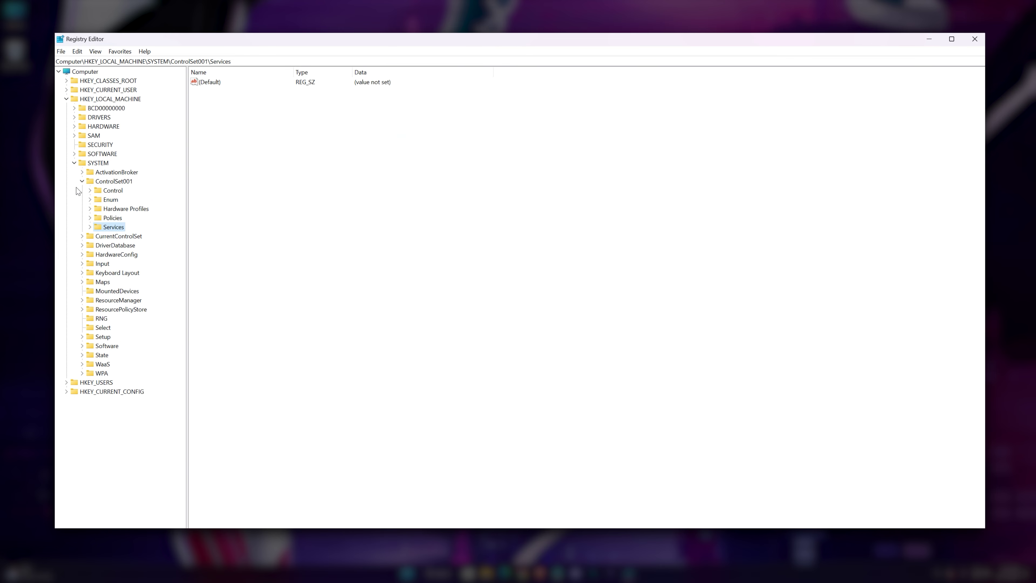
{"action": "left_click", "coordinate": [75, 164]}
{"action": "left_click", "coordinate": [77, 164]}
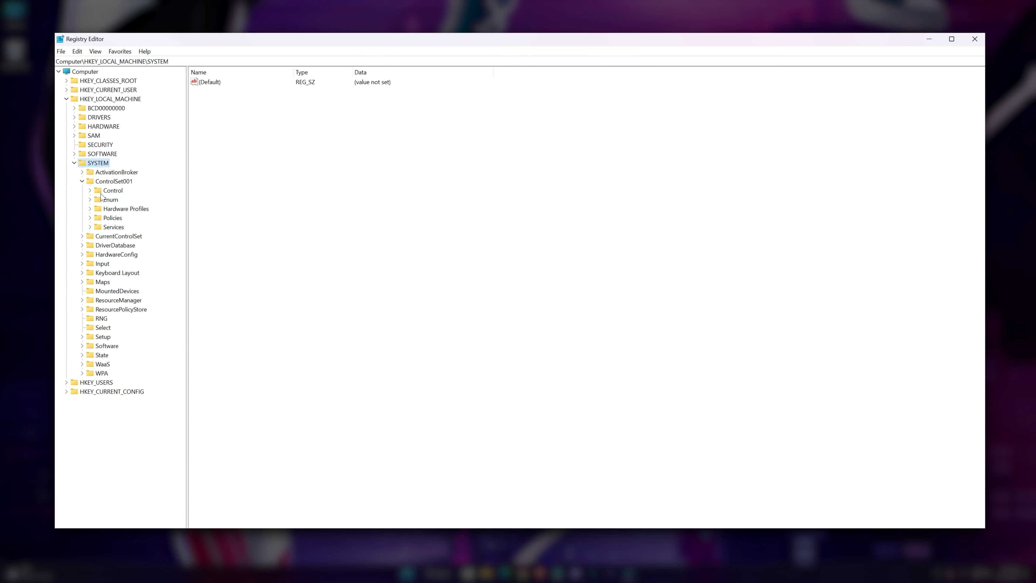
{"action": "left_click", "coordinate": [82, 181]}
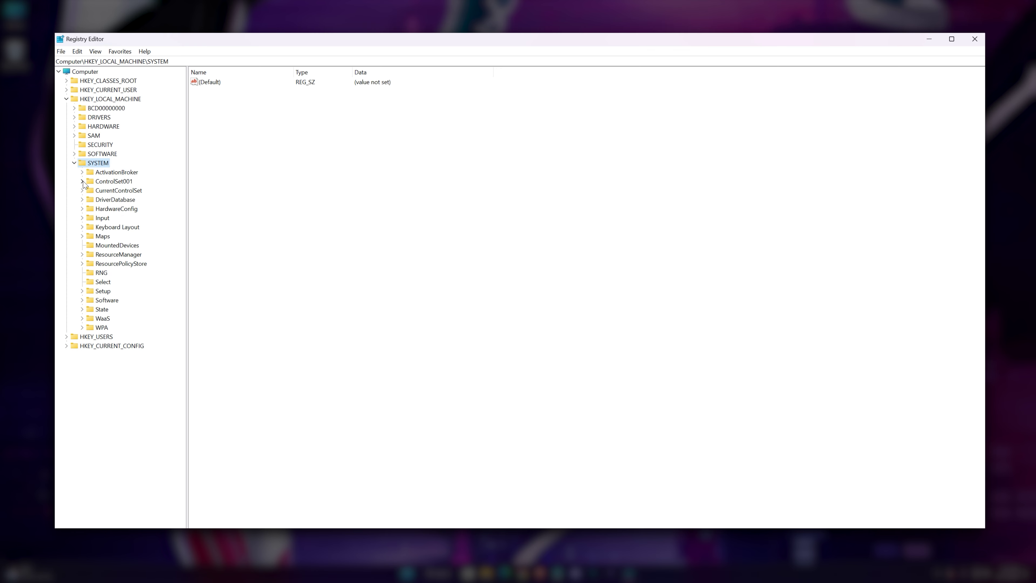
{"action": "left_click", "coordinate": [93, 191]}
{"action": "left_click", "coordinate": [82, 191]}
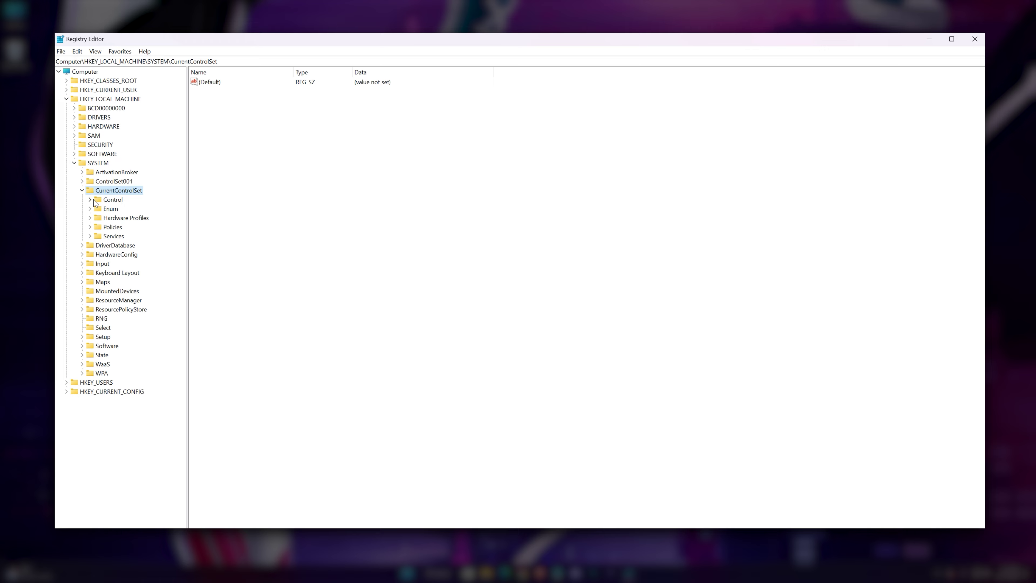
{"action": "left_click", "coordinate": [94, 200]}
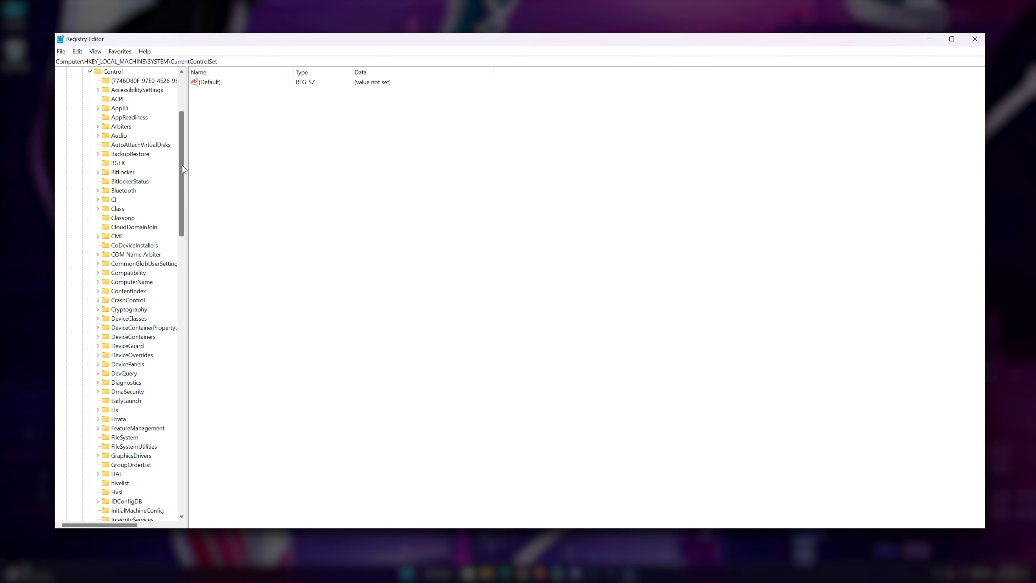
{"action": "scroll", "coordinate": [168, 187], "scroll_direction": "down", "scroll_amount": 20}
{"action": "scroll", "coordinate": [167, 328], "scroll_direction": "down", "scroll_amount": 2}
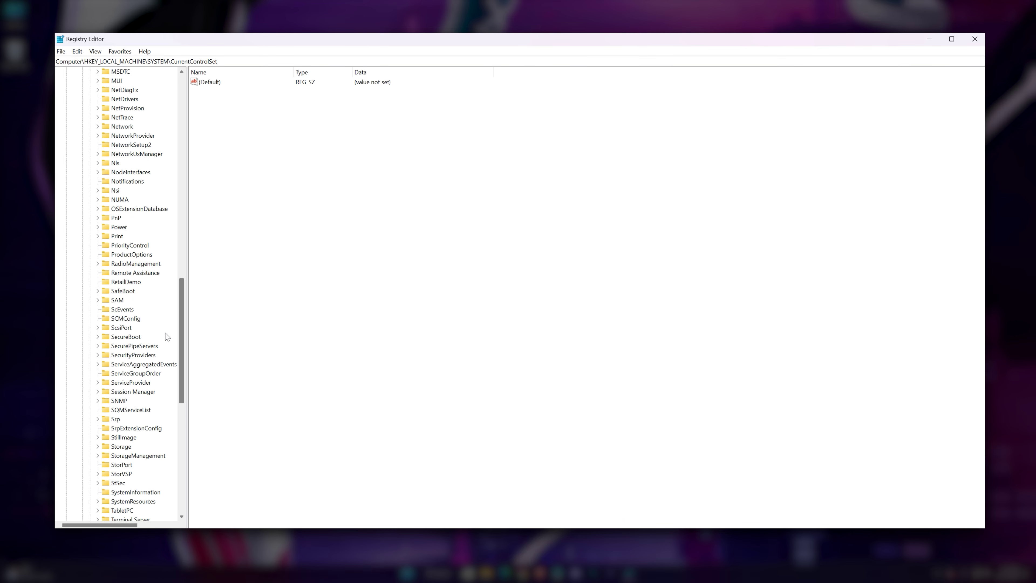
{"action": "scroll", "coordinate": [167, 338], "scroll_direction": "down", "scroll_amount": 2}
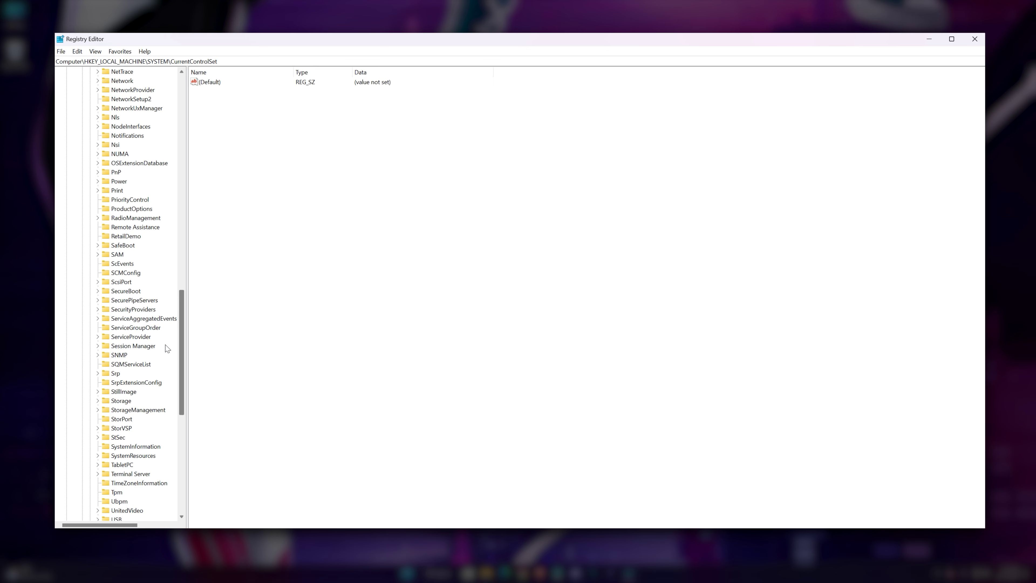
{"action": "scroll", "coordinate": [166, 349], "scroll_direction": "down", "scroll_amount": 1}
{"action": "left_click", "coordinate": [135, 337]}
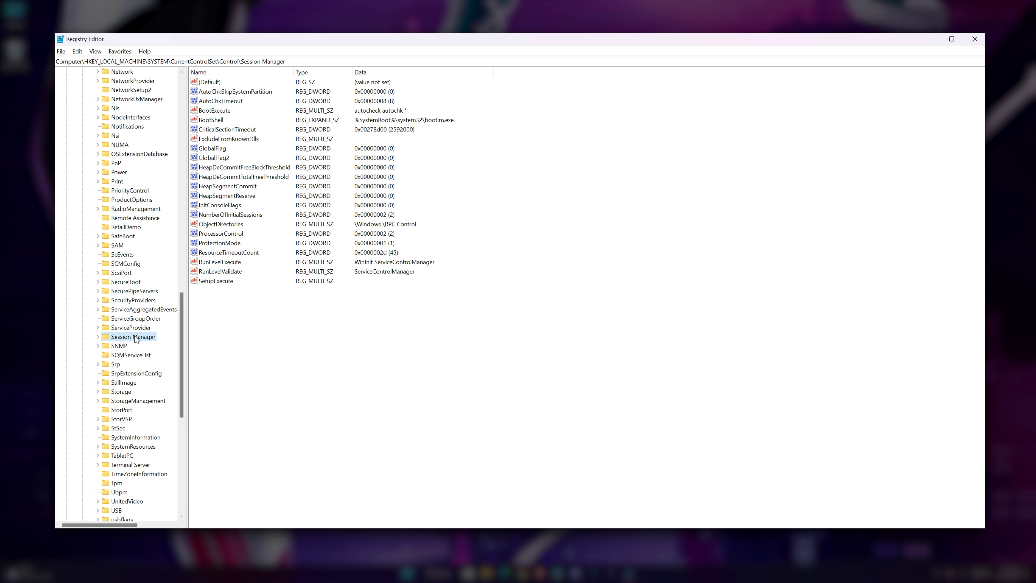
{"action": "double_click", "coordinate": [102, 339]}
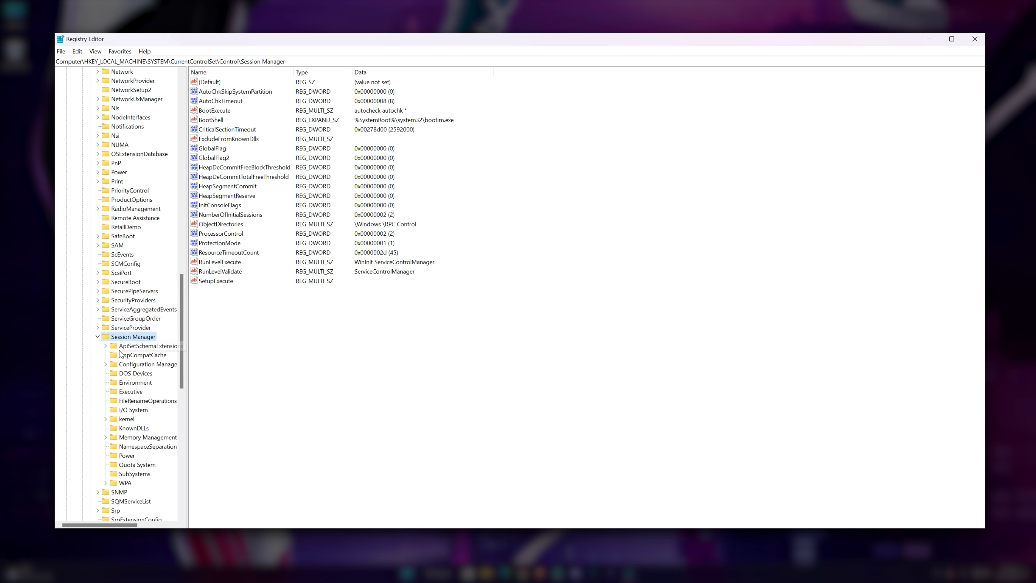
{"action": "left_click", "coordinate": [120, 439]}
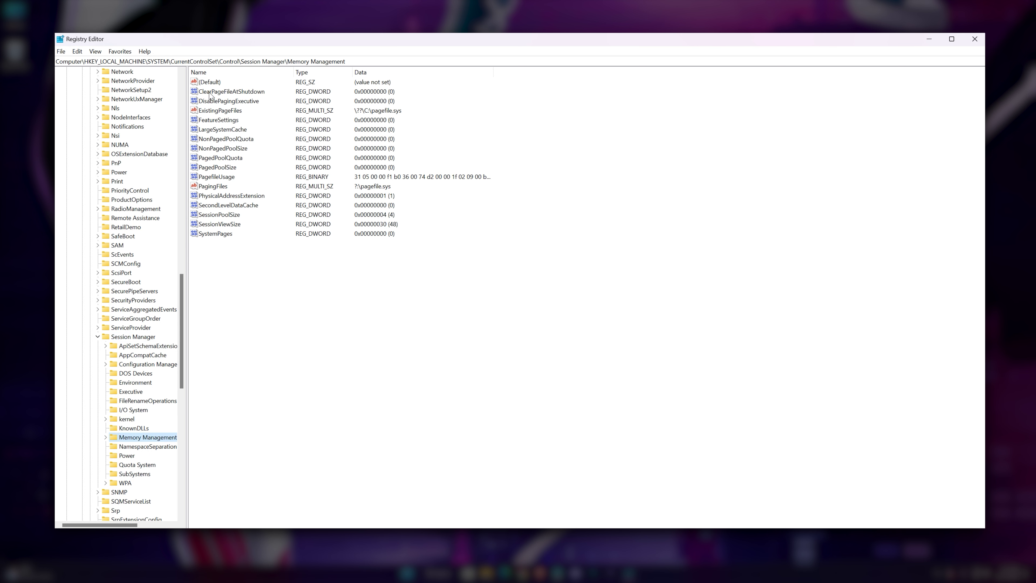
Set ClearPageFileAtShutdown to 1
{"action": "left_click", "coordinate": [208, 92]}
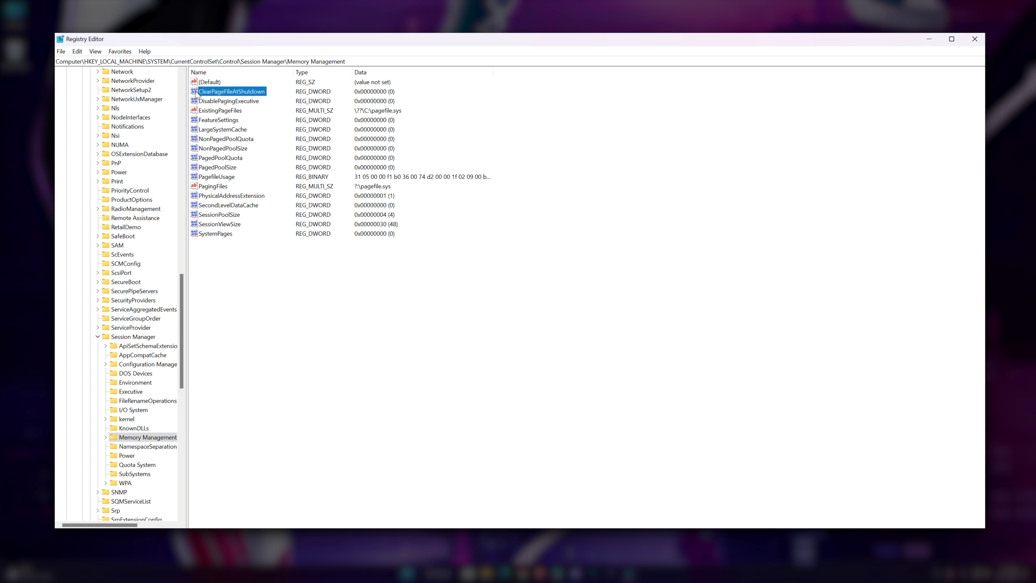
{"action": "right_click", "coordinate": [196, 92]}
{"action": "left_click", "coordinate": [249, 100]}
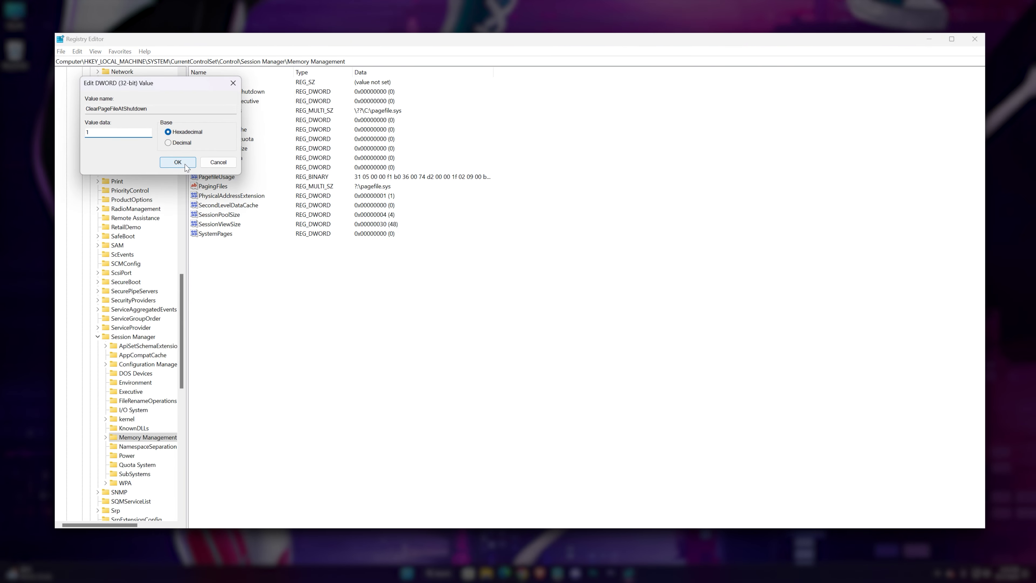
{"action": "left_click", "coordinate": [177, 162]}
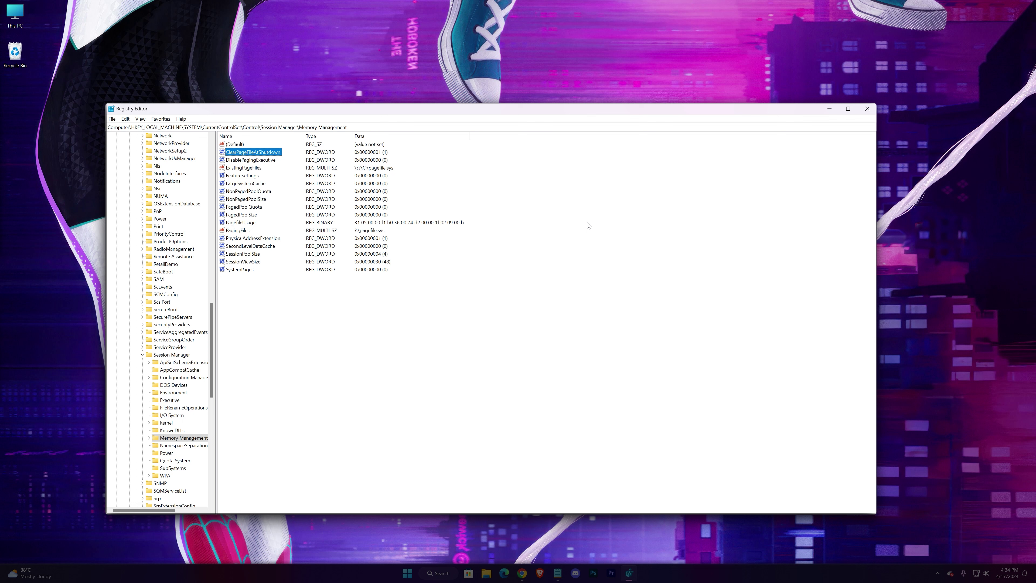
Close Registry Editor and launch services.msc from the Run dialog
{"action": "left_click", "coordinate": [866, 108]}
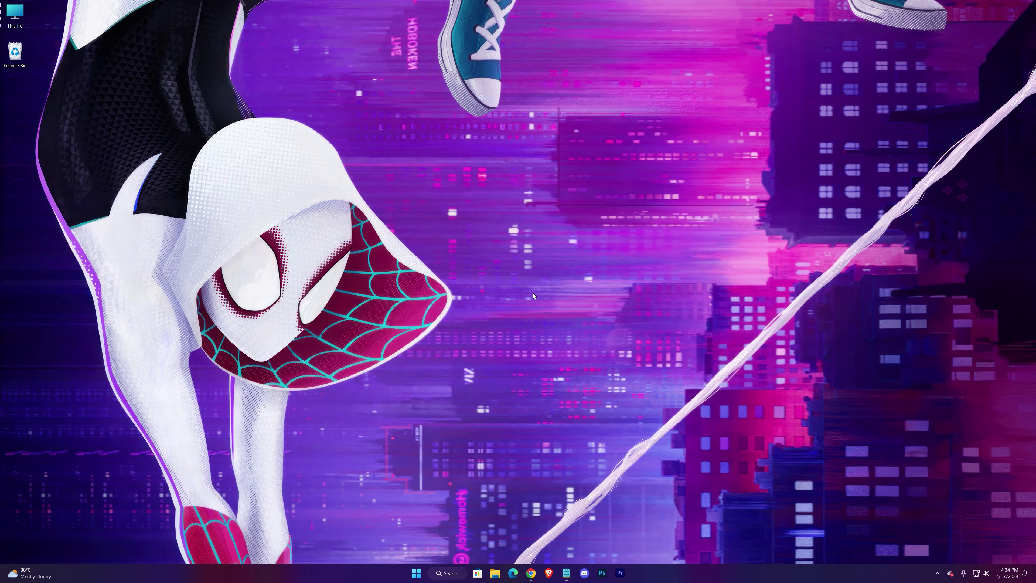
{"action": "key", "text": "super+r"}
{"action": "type", "text": "servic"}
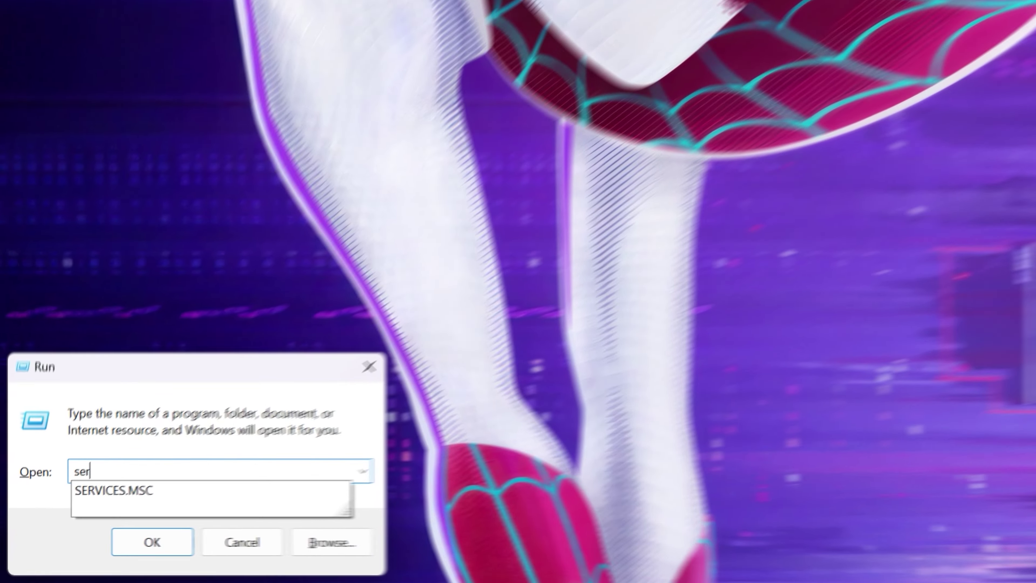
{"action": "type", "text": "es.msc"}
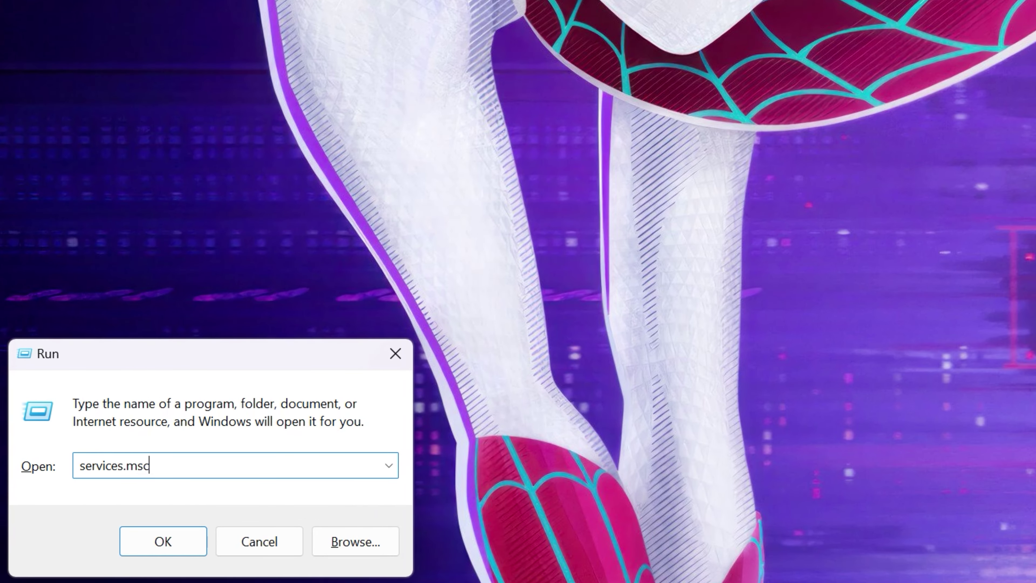
{"action": "key", "text": "Return"}
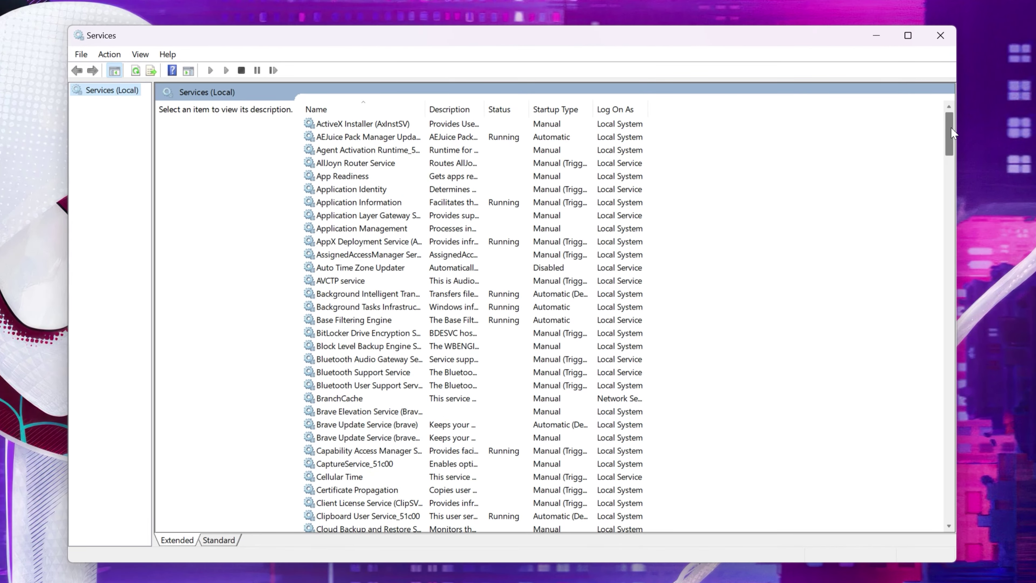
In SysMain's properties, set startup type to Disabled, stop the service, and apply
{"action": "left_click_drag", "start_coordinate": [784, 195], "coordinate": [781, 285]}
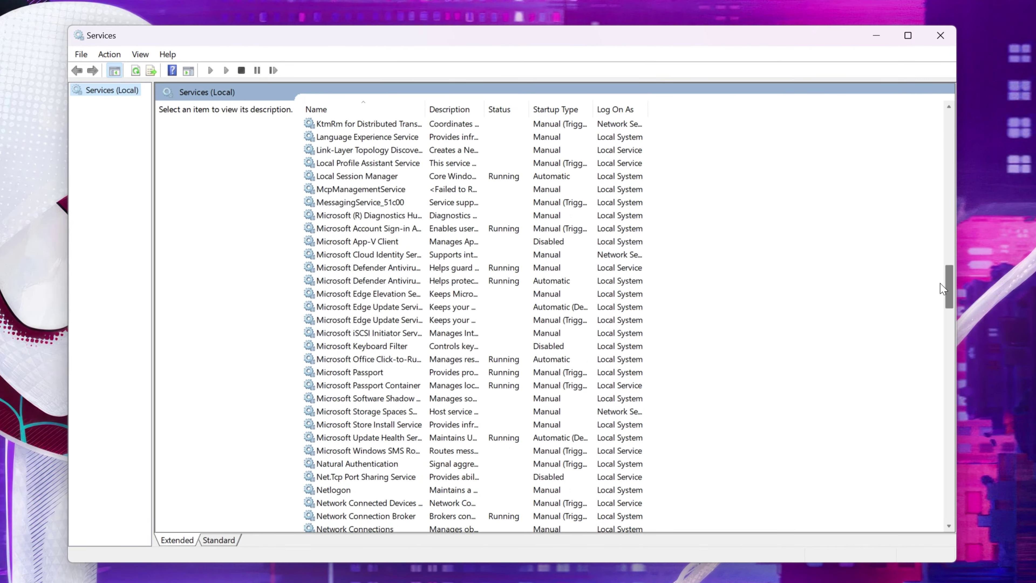
{"action": "left_click_drag", "start_coordinate": [943, 288], "coordinate": [937, 413]}
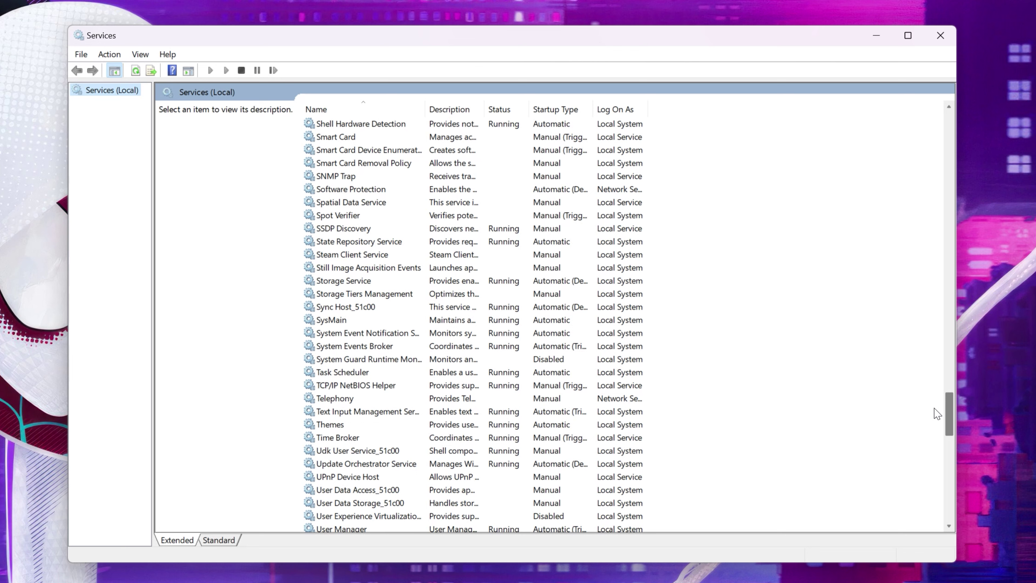
{"action": "left_click", "coordinate": [341, 320]}
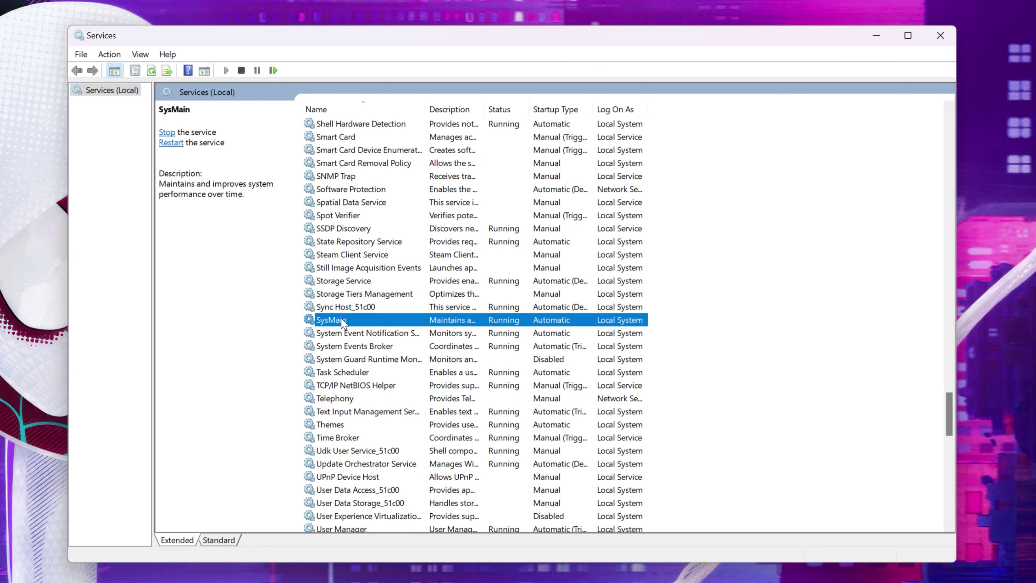
{"action": "right_click", "coordinate": [579, 325]}
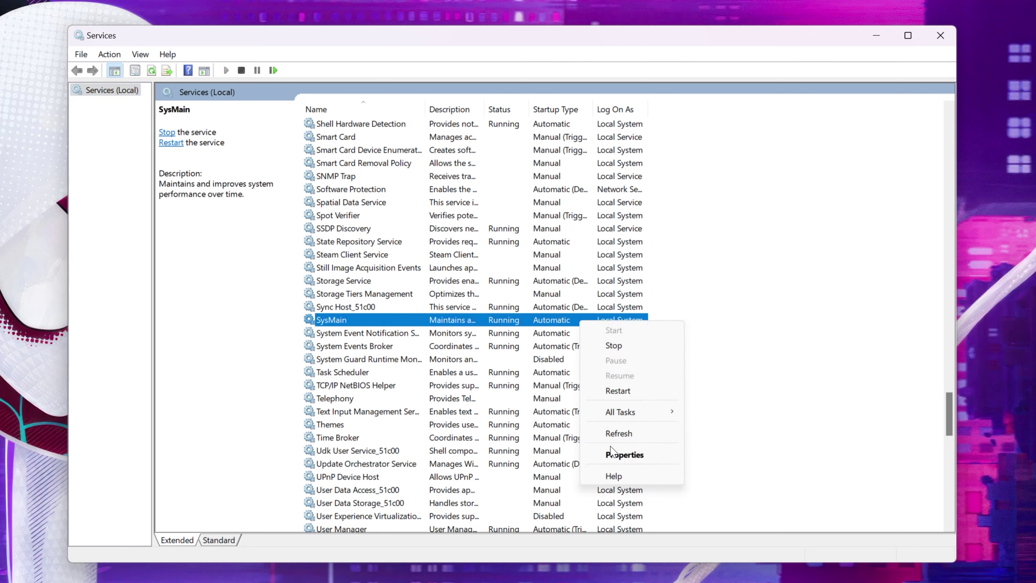
{"action": "left_click", "coordinate": [612, 453]}
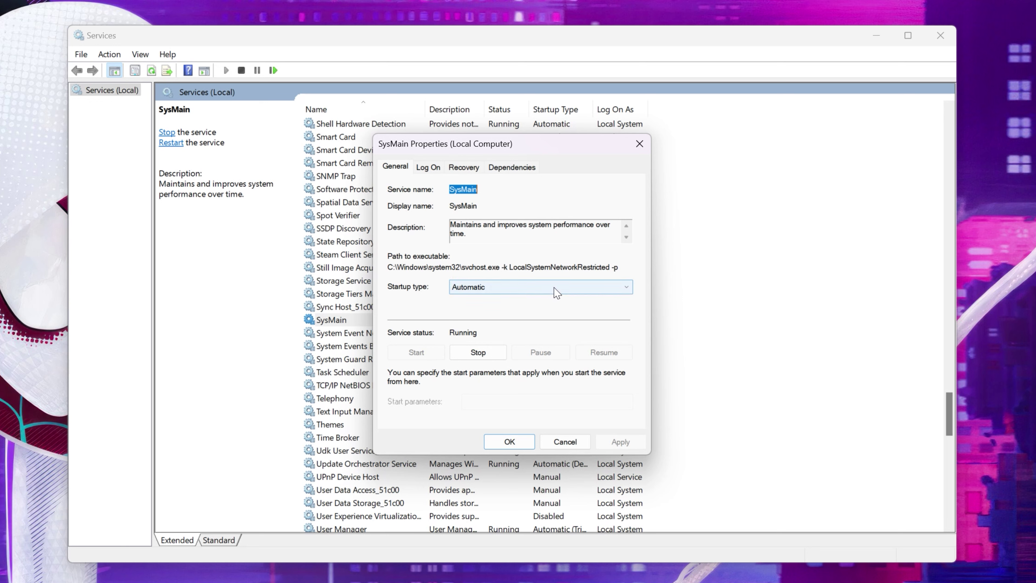
{"action": "left_click", "coordinate": [563, 287]}
{"action": "left_click", "coordinate": [472, 327]}
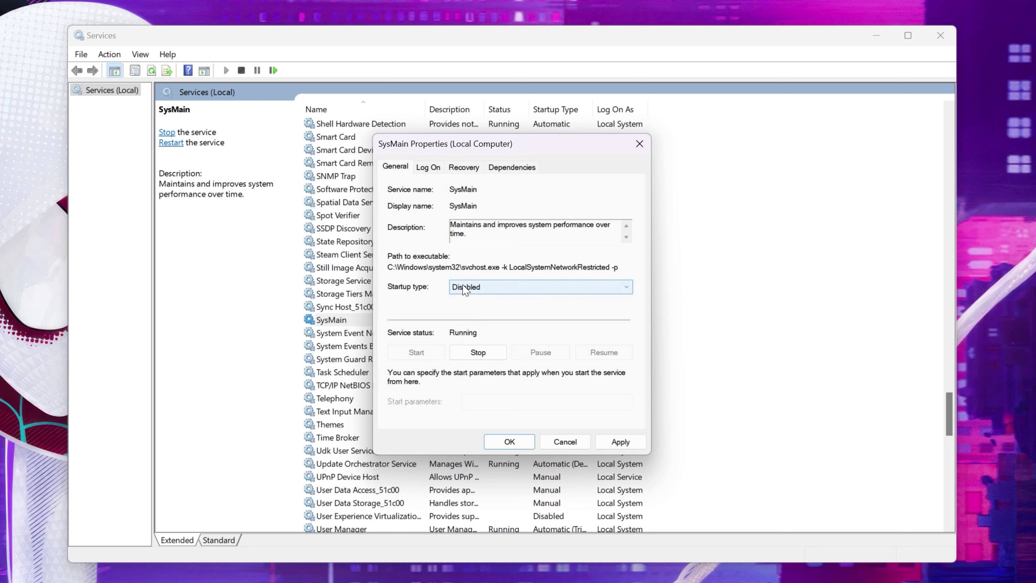
{"action": "left_click", "coordinate": [481, 354]}
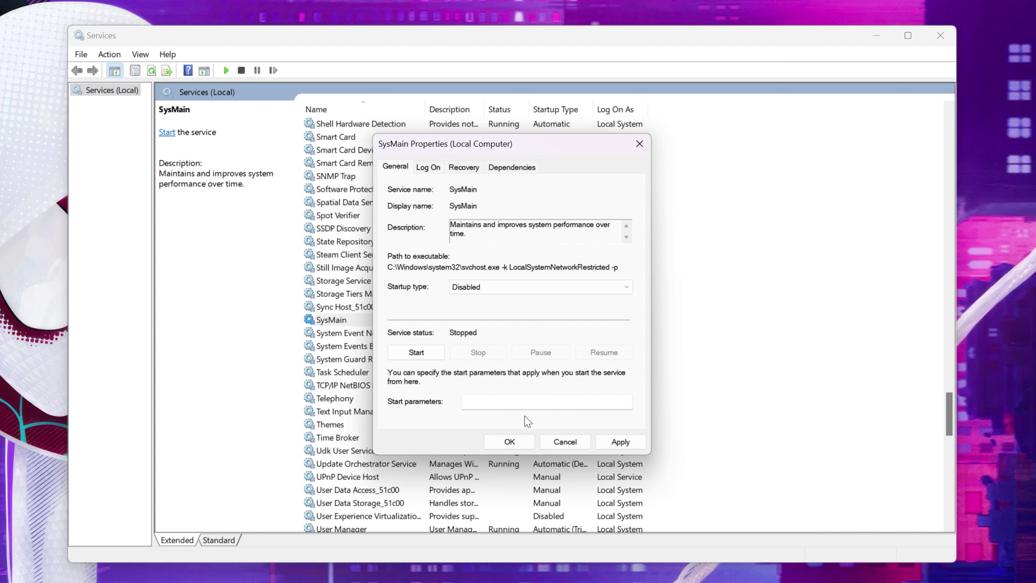
{"action": "left_click", "coordinate": [622, 442]}
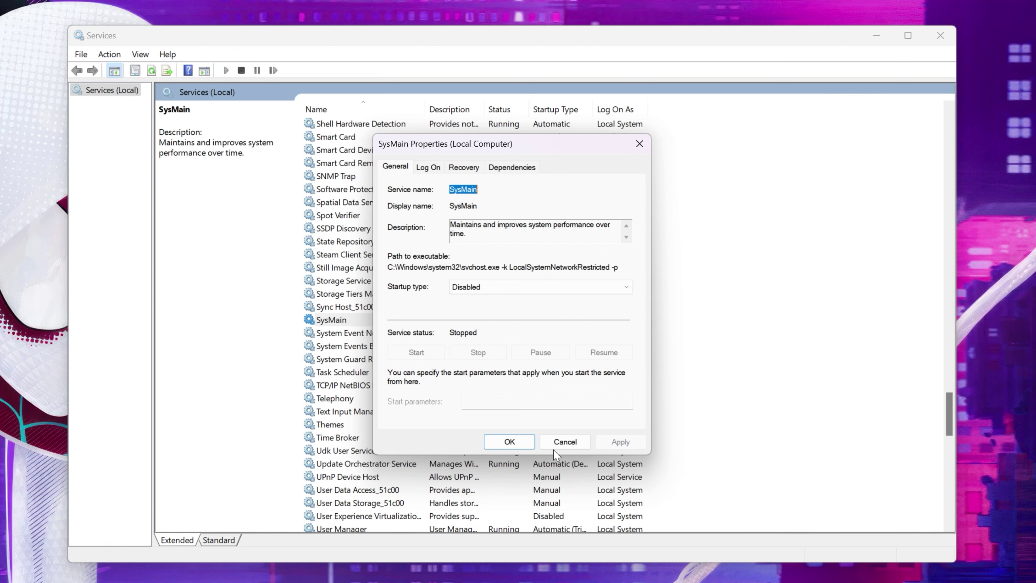
{"action": "left_click", "coordinate": [509, 441]}
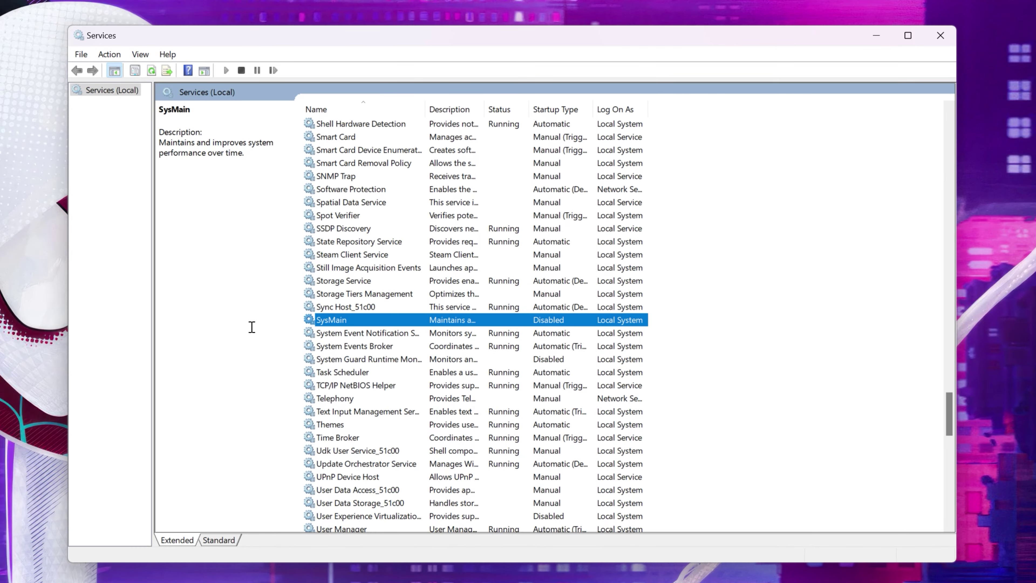
Reopen SysMain's properties and change its startup type to Automatic
{"action": "right_click", "coordinate": [351, 320]}
{"action": "left_click", "coordinate": [399, 457]}
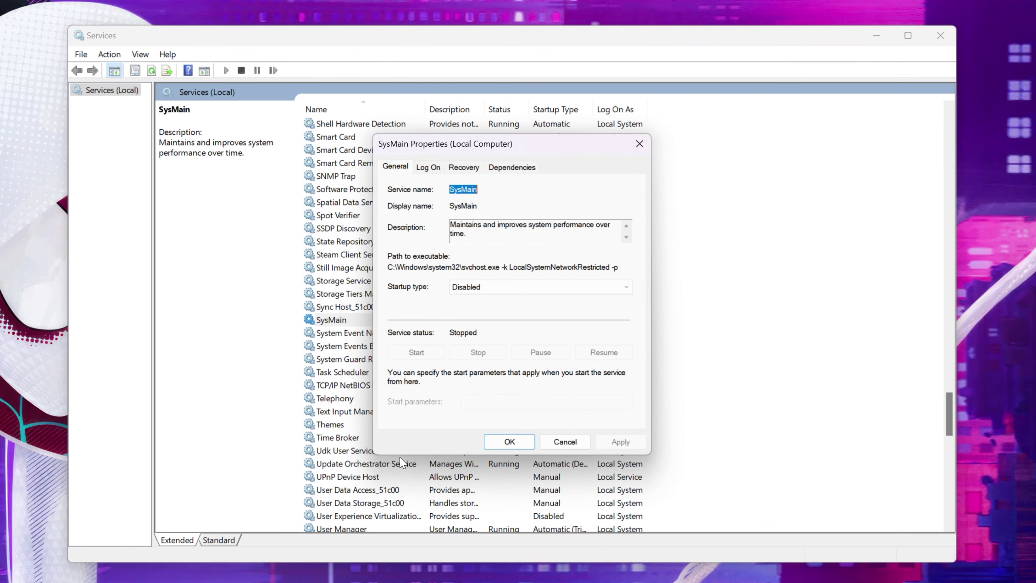
{"action": "left_click", "coordinate": [486, 288]}
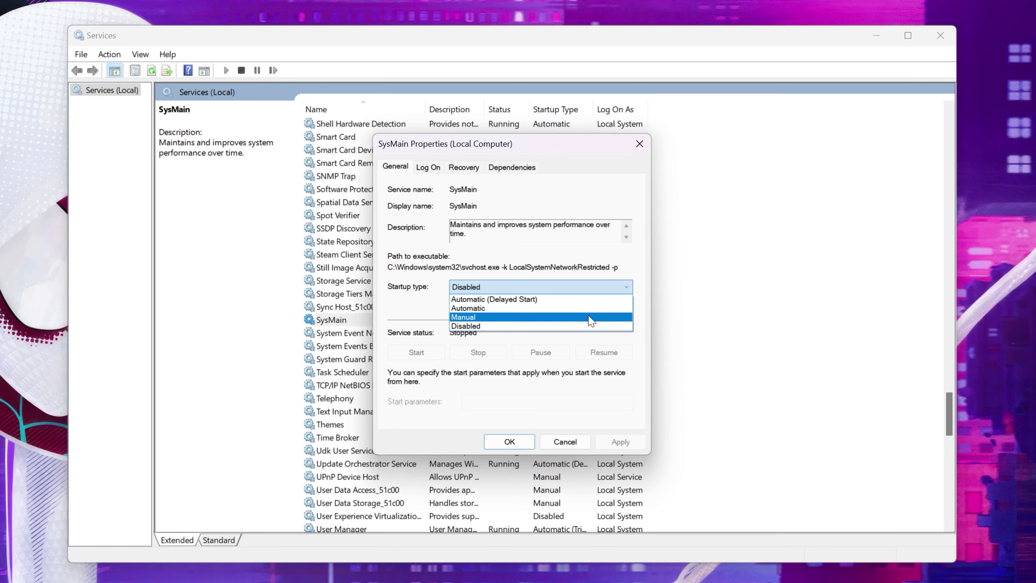
{"action": "left_click", "coordinate": [595, 307]}
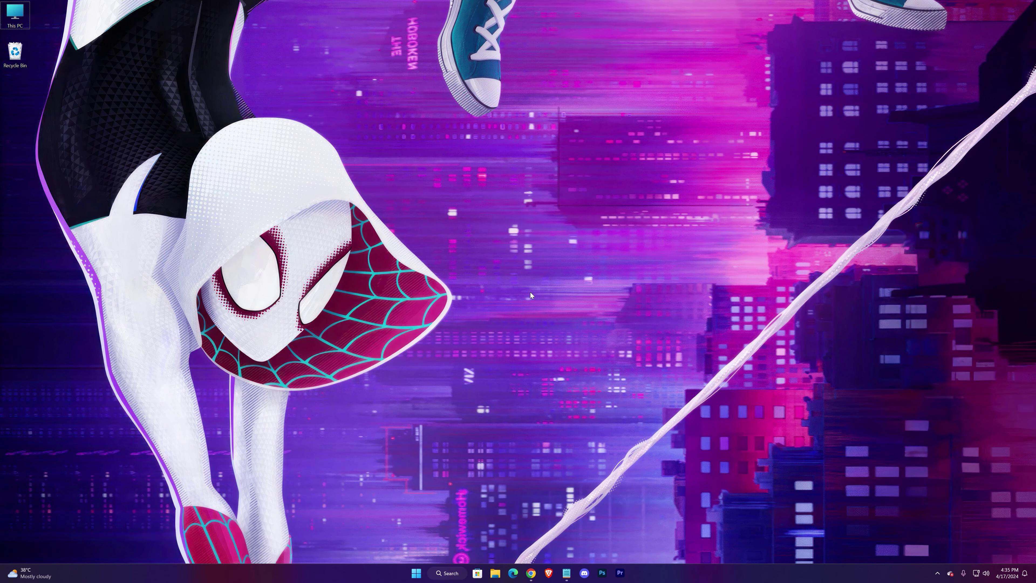
Find Windows Security via 'security' search and start a Full scan from Virus & threat protection
{"action": "key", "text": "super"}
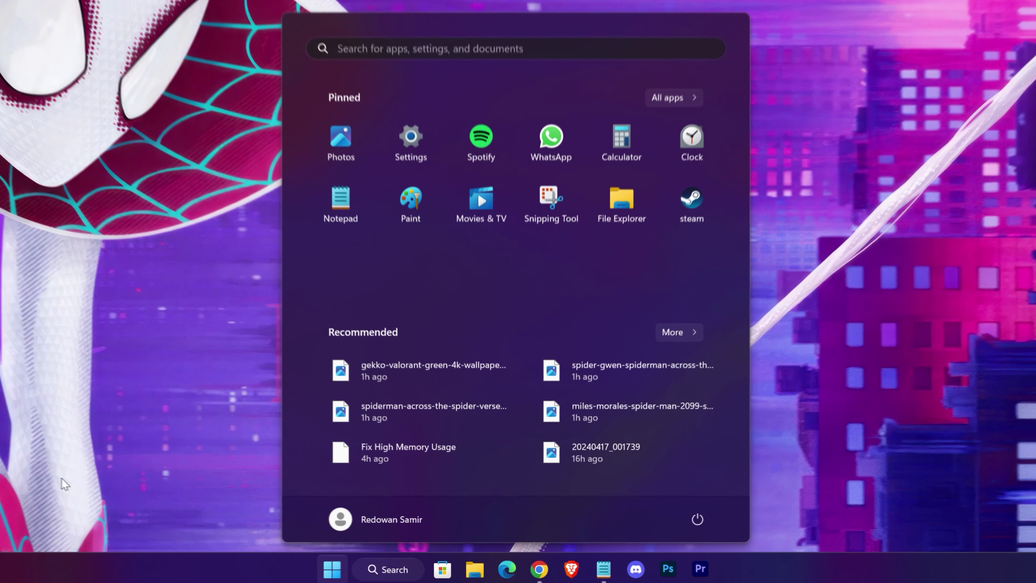
{"action": "type", "text": "security"}
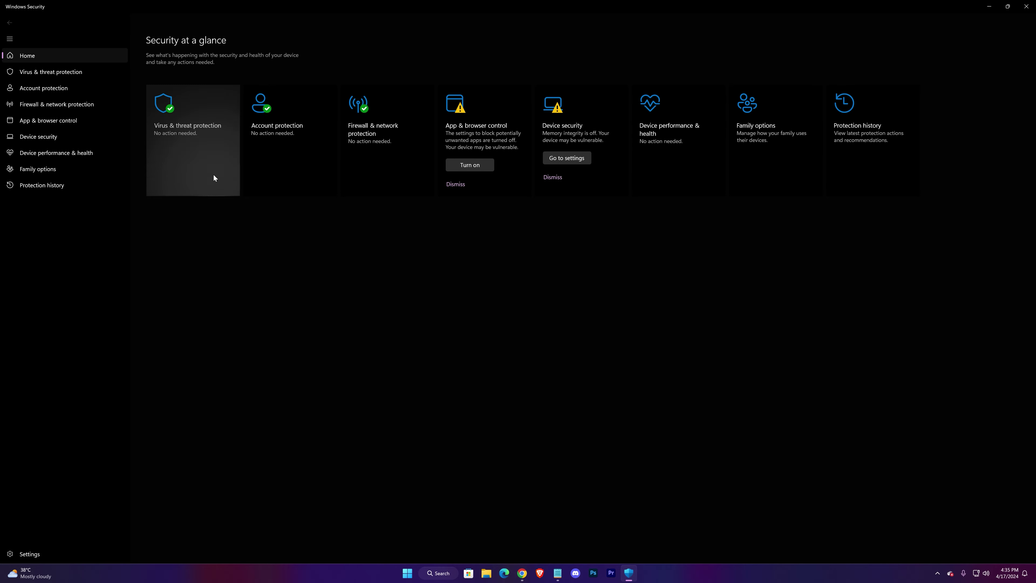
{"action": "left_click", "coordinate": [198, 147]}
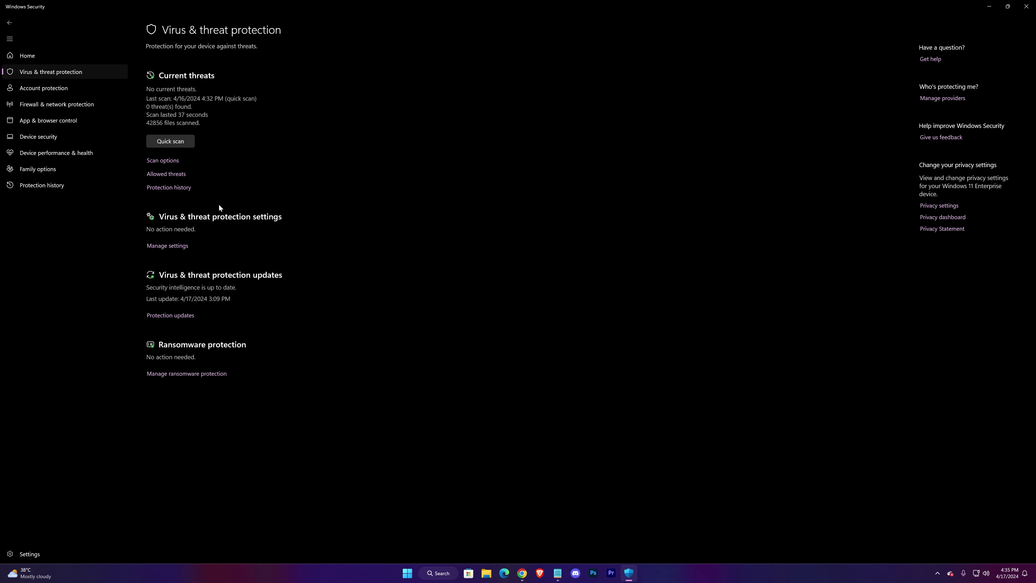
{"action": "left_click", "coordinate": [162, 160]}
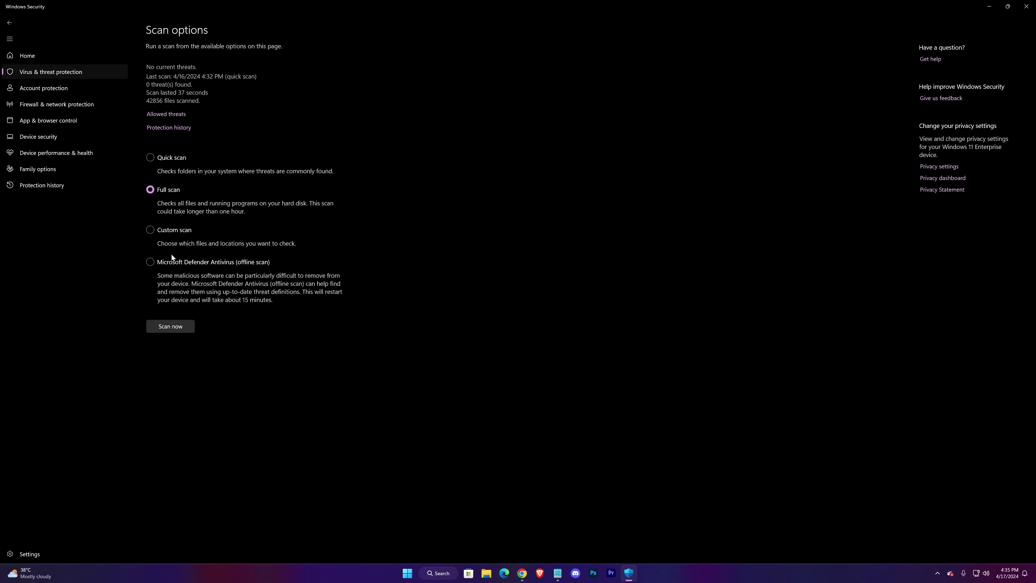
{"action": "left_click", "coordinate": [173, 327]}
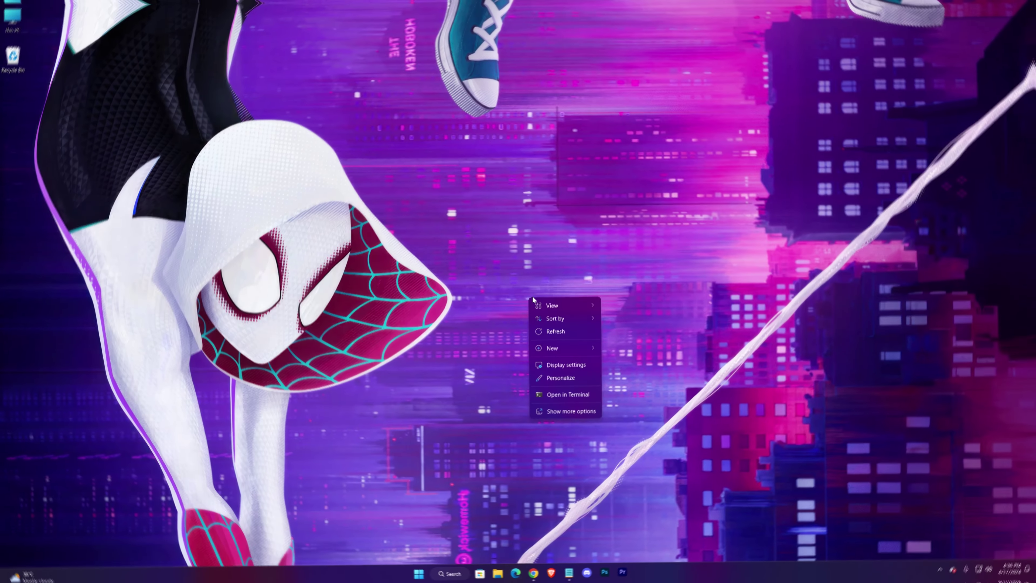
Open This PC's Properties and go to Advanced system settings
{"action": "left_click", "coordinate": [548, 327]}
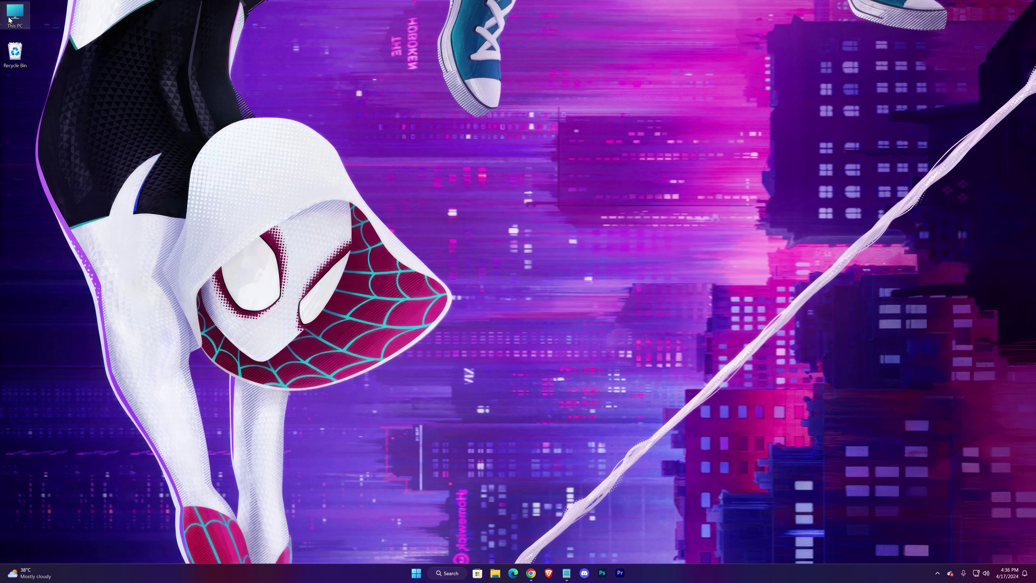
{"action": "double_click", "coordinate": [15, 12]}
{"action": "right_click", "coordinate": [544, 313]}
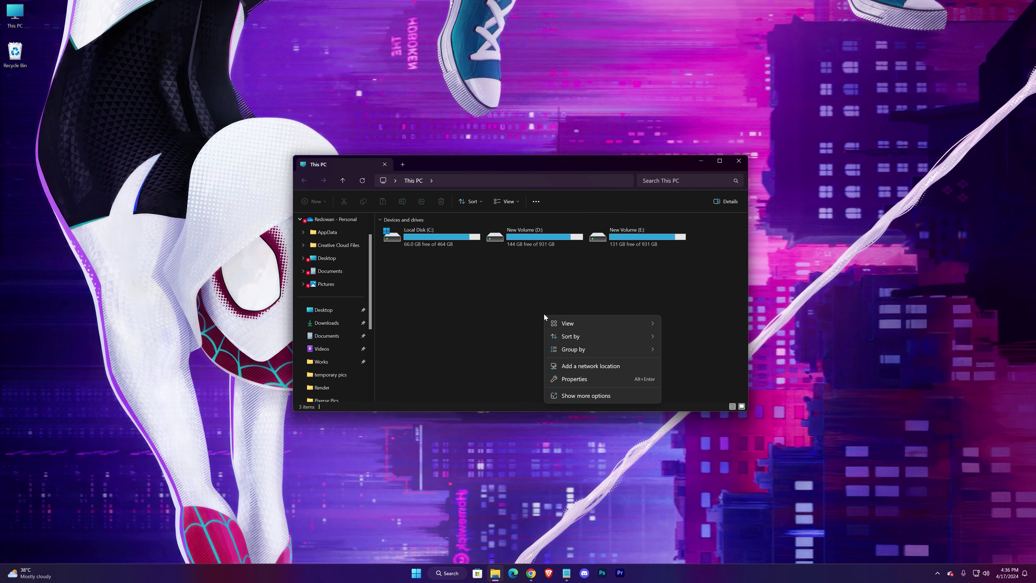
{"action": "left_click", "coordinate": [578, 379]}
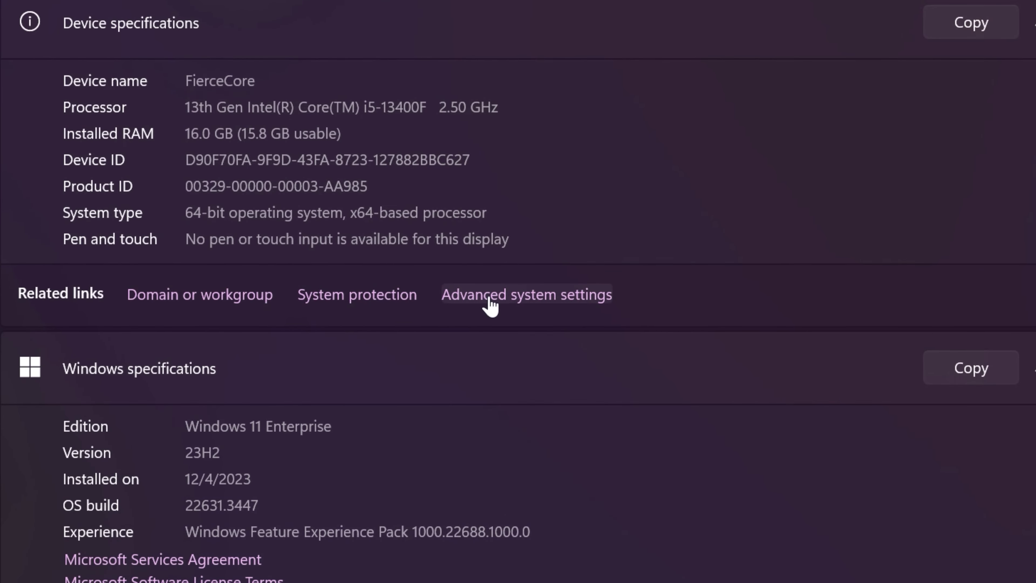
{"action": "left_click", "coordinate": [491, 304]}
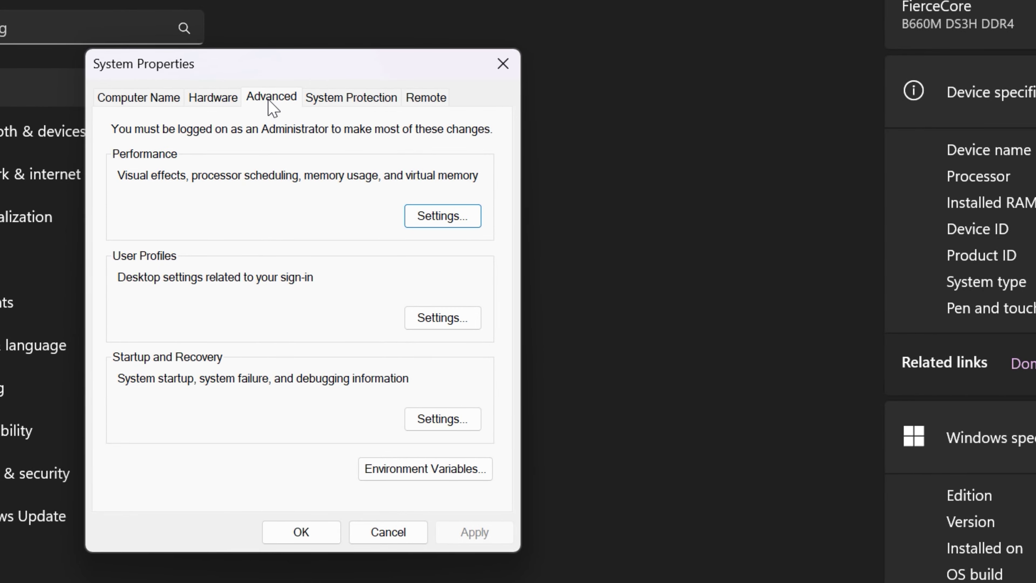
Apply best performance visual effects, keeping thumbnails and smooth screen fonts, then view virtual memory settings
{"action": "left_click", "coordinate": [440, 220]}
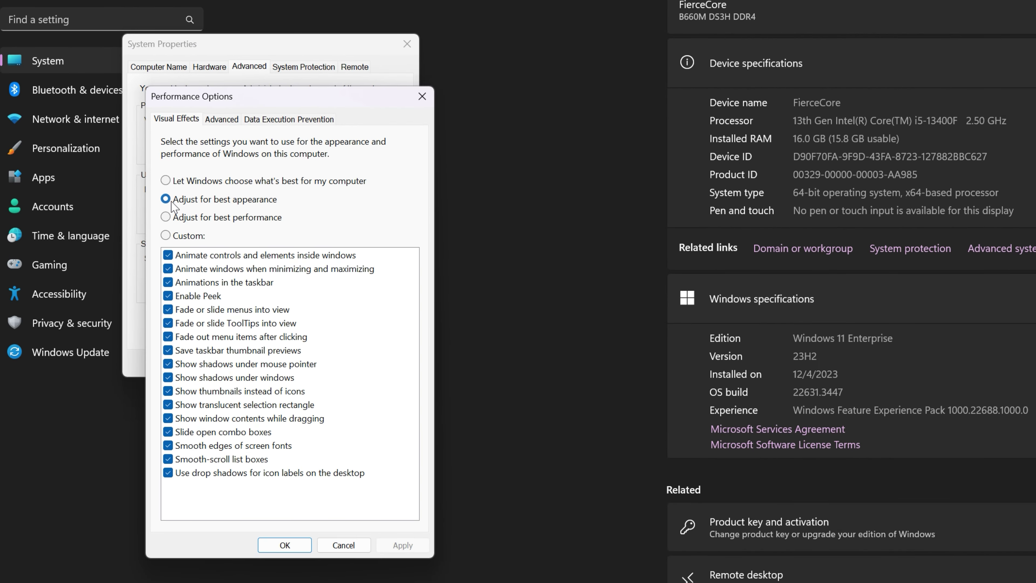
{"action": "left_click", "coordinate": [172, 216]}
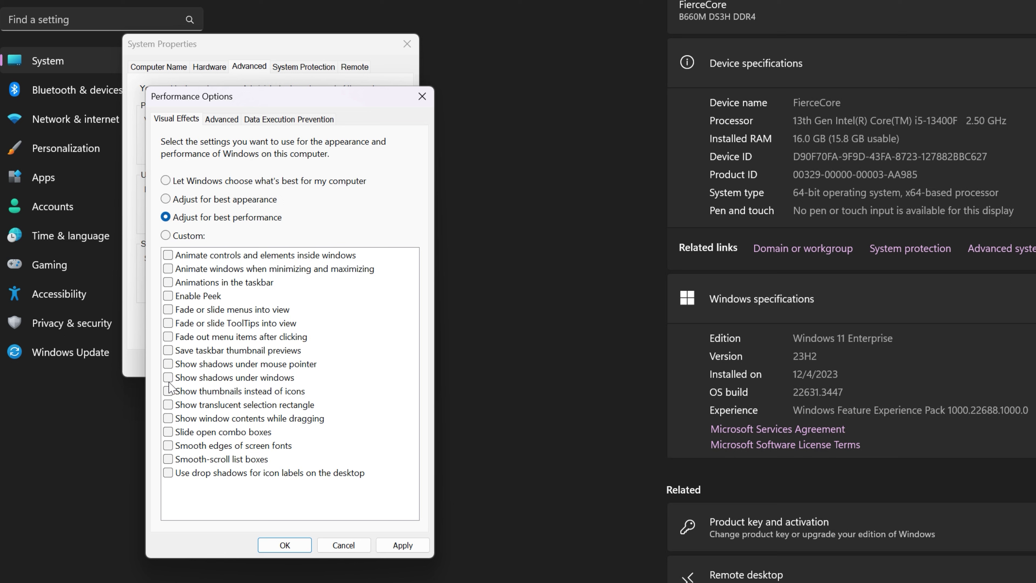
{"action": "left_click", "coordinate": [167, 391]}
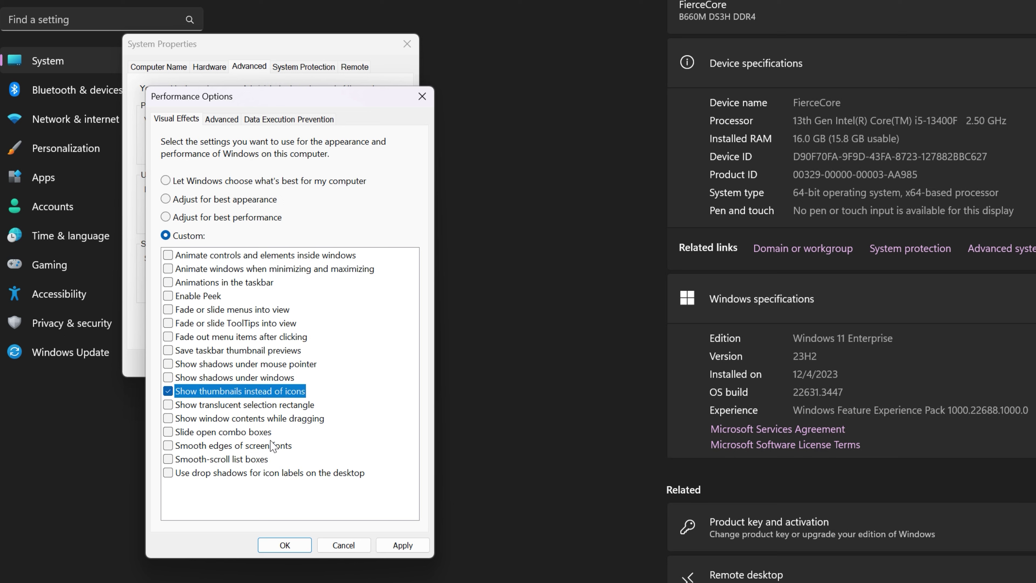
{"action": "left_click", "coordinate": [169, 447]}
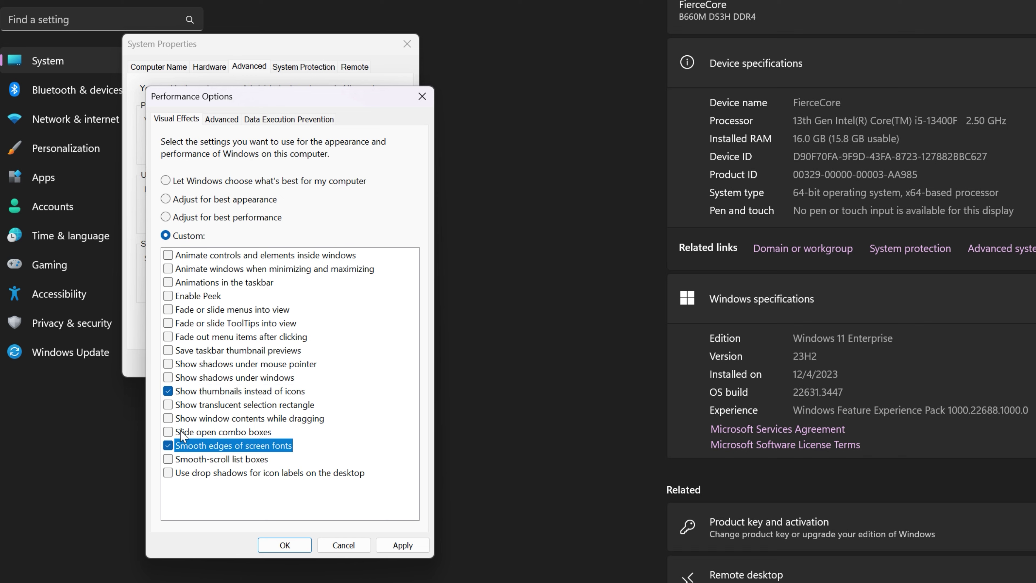
{"action": "left_click", "coordinate": [392, 545]}
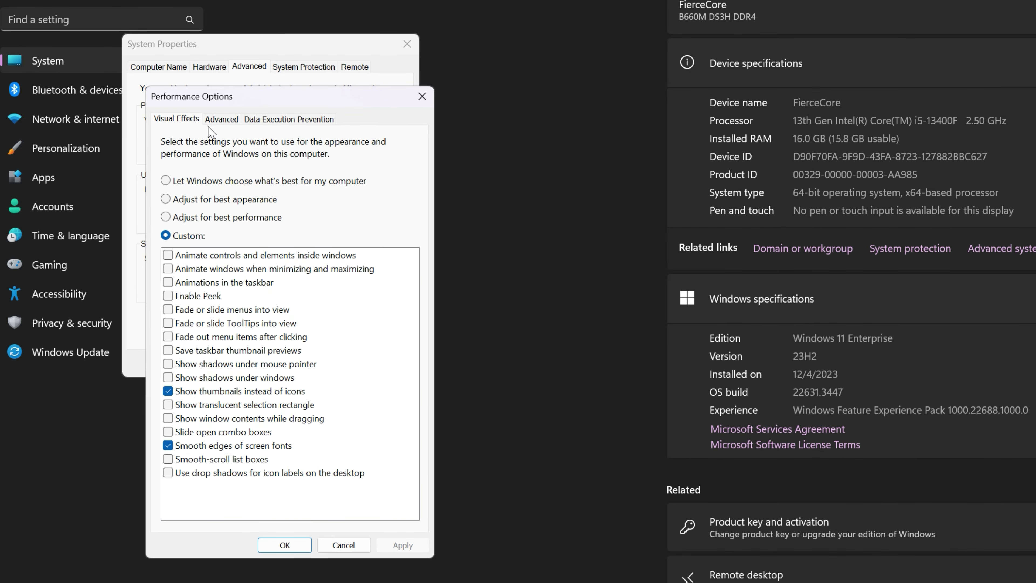
{"action": "left_click", "coordinate": [220, 119]}
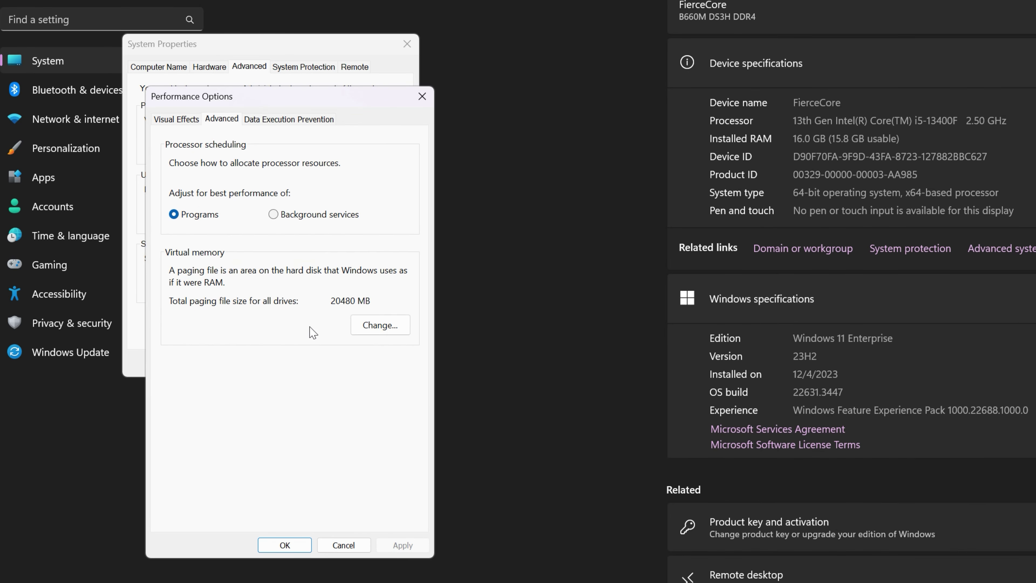
Replace automatic paging with a custom 32768 MB paging file on drive D:
{"action": "left_click", "coordinate": [382, 325]}
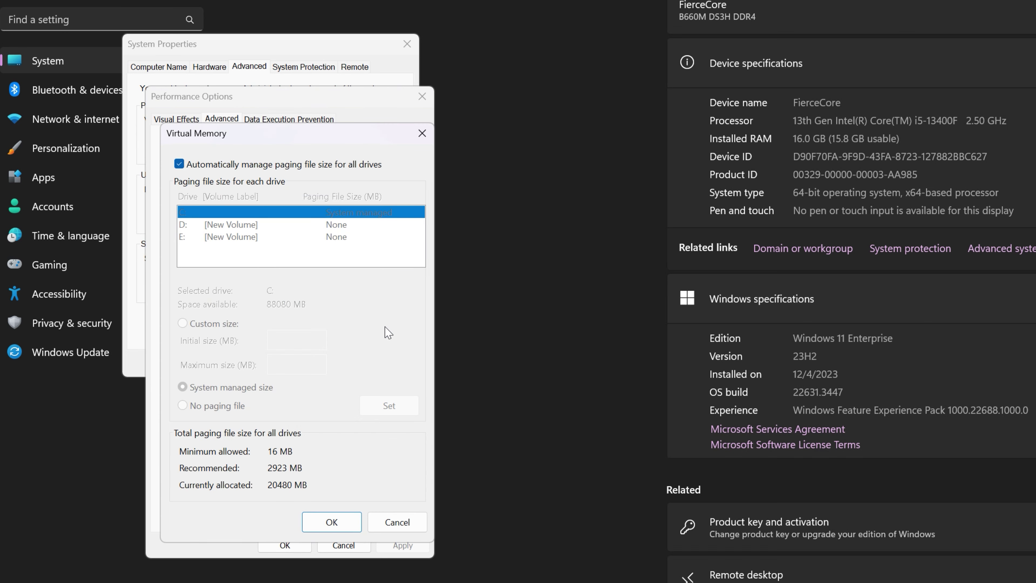
{"action": "left_click", "coordinate": [179, 164]}
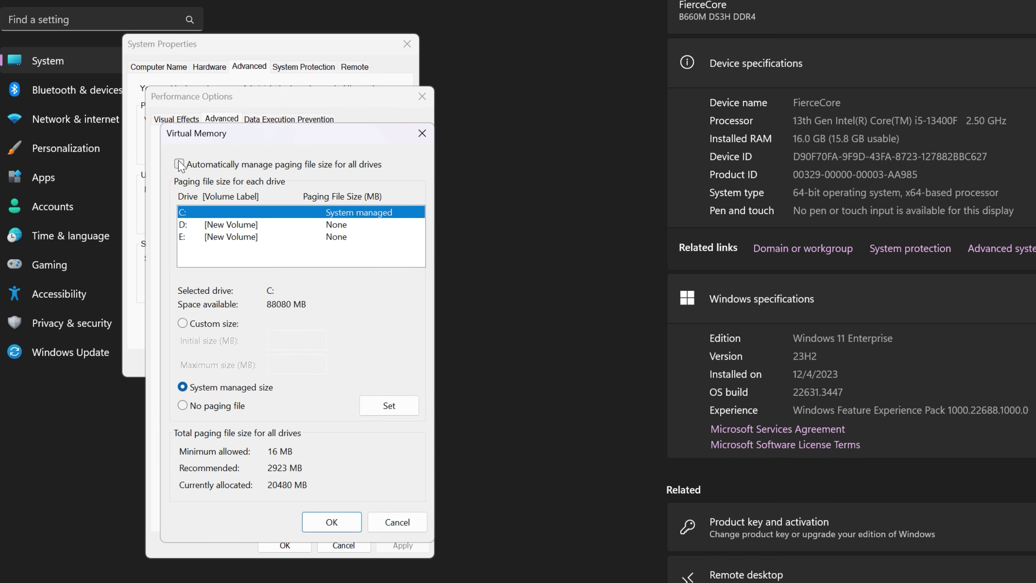
{"action": "left_click", "coordinate": [256, 225]}
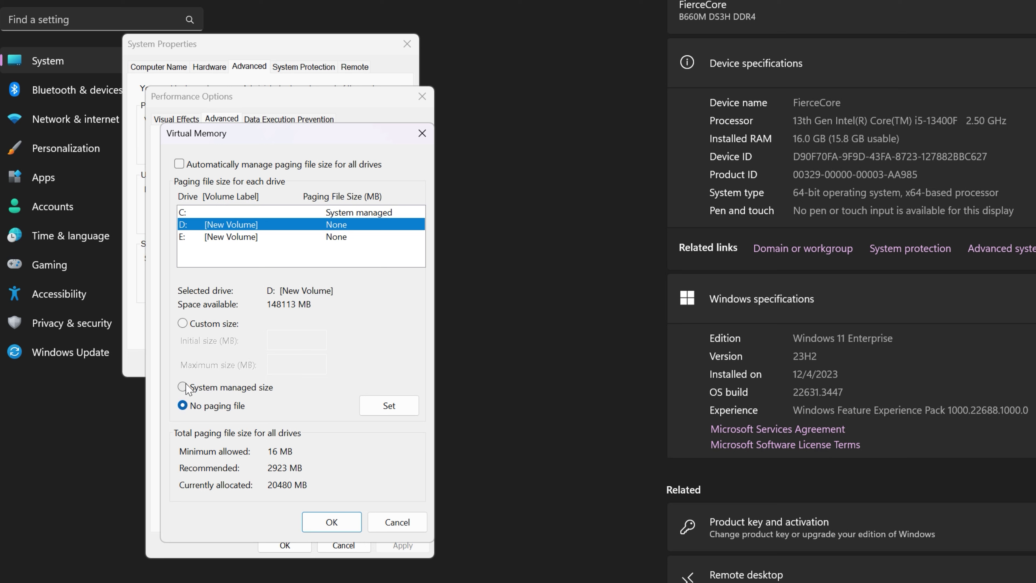
{"action": "left_click", "coordinate": [182, 323]}
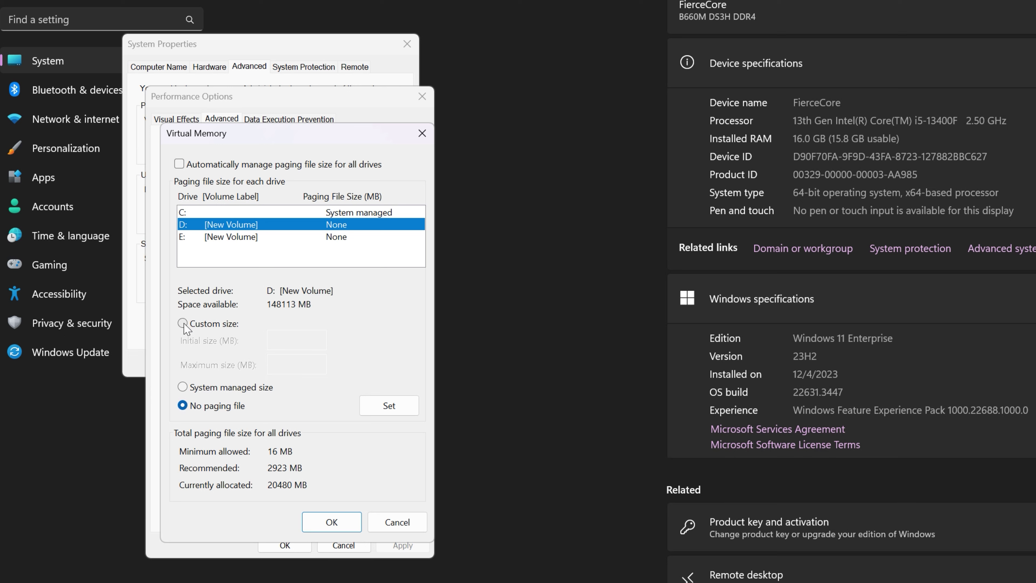
{"action": "left_click", "coordinate": [290, 345]}
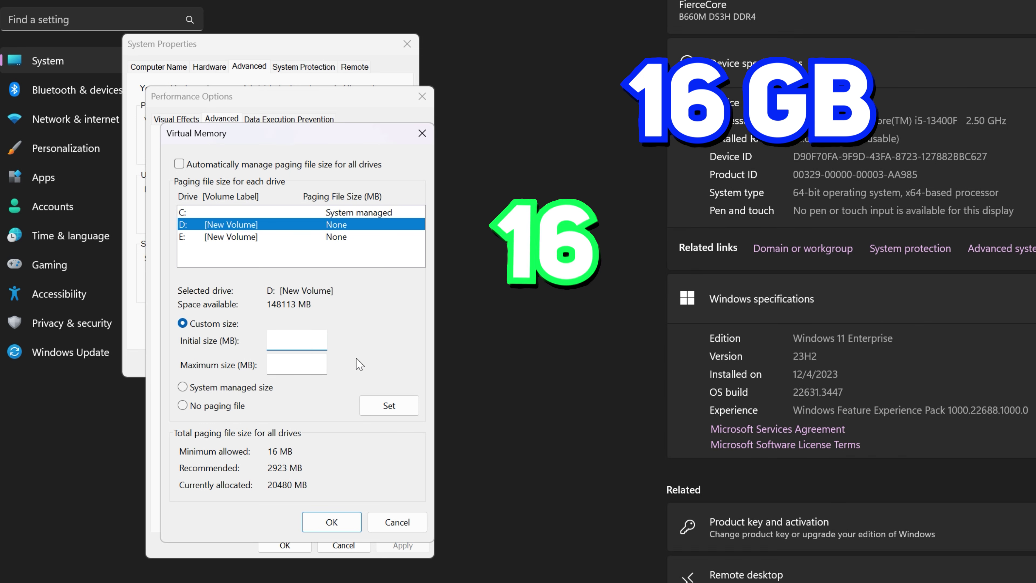
{"action": "type", "text": "32768"}
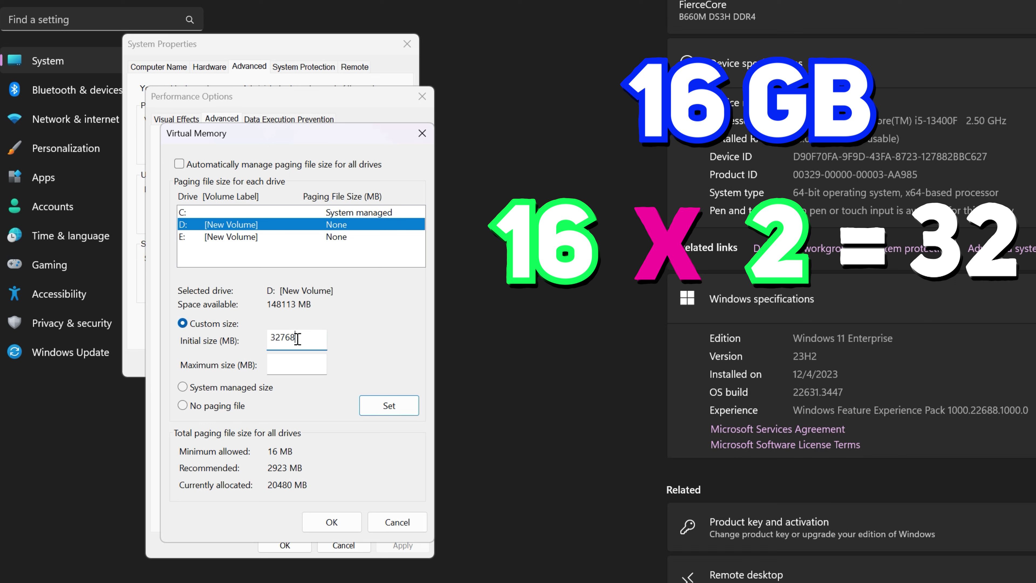
{"action": "key", "text": "Tab"}
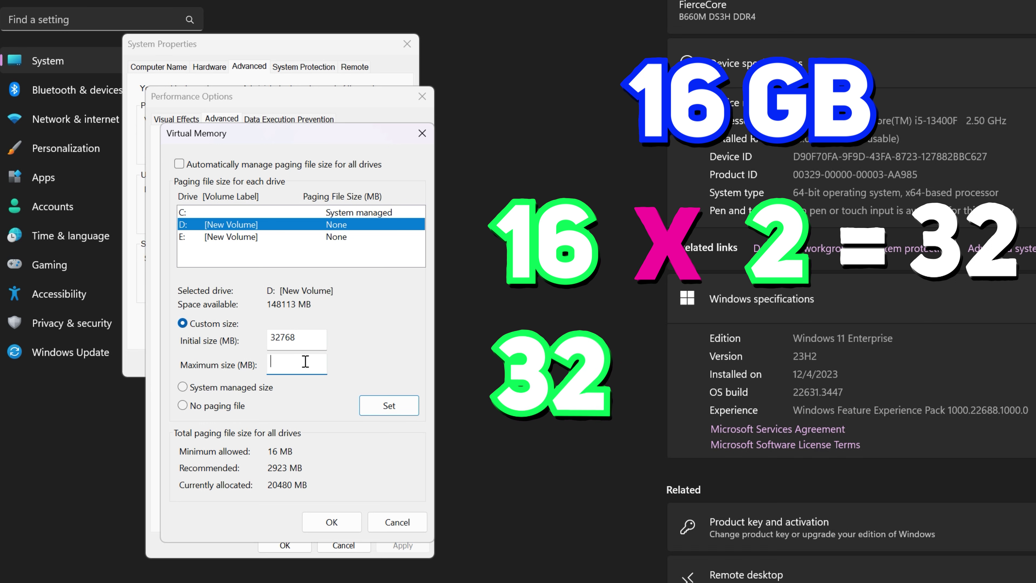
{"action": "type", "text": "32768"}
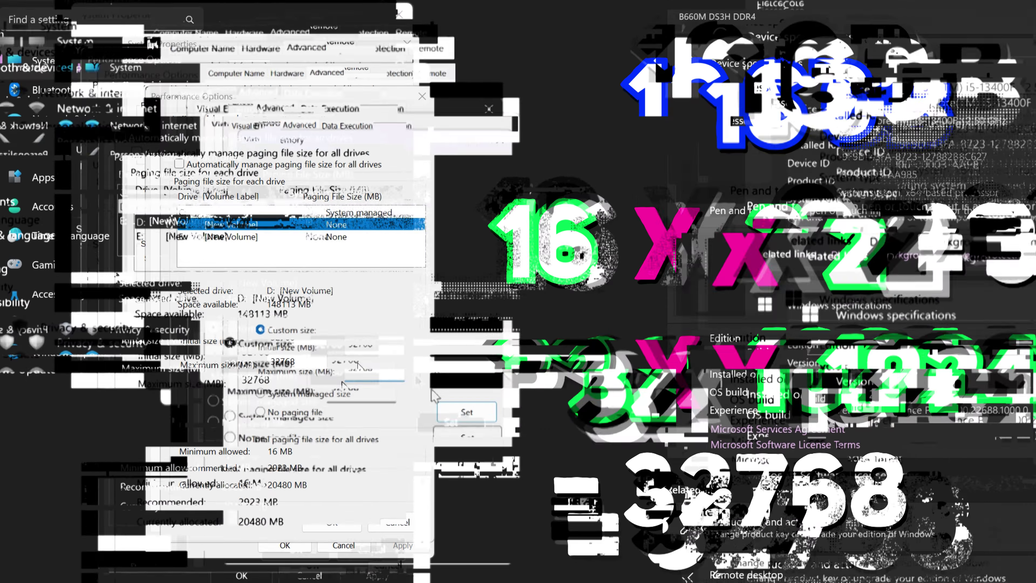
{"action": "left_click", "coordinate": [386, 409]}
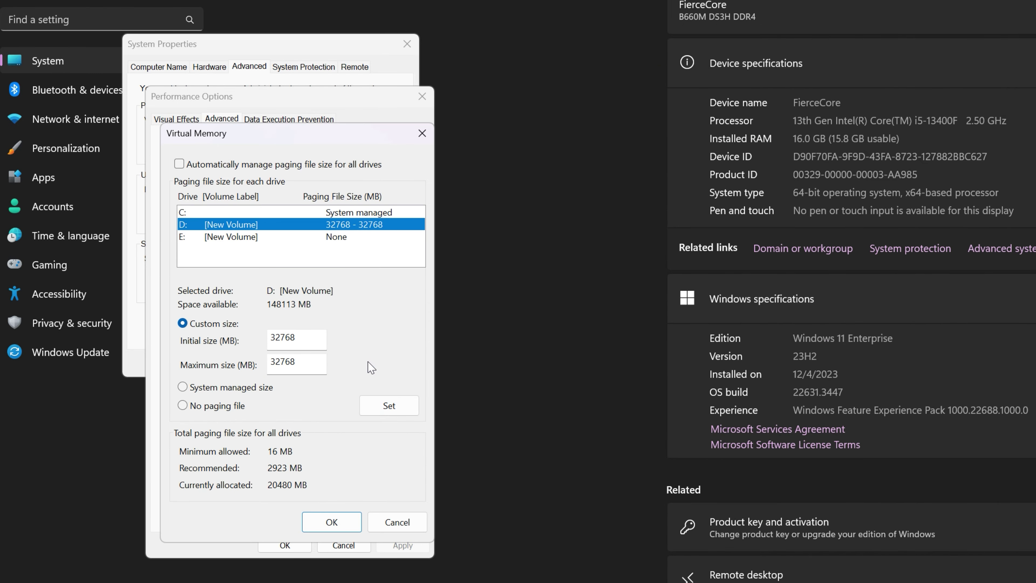
{"action": "left_click", "coordinate": [346, 527]}
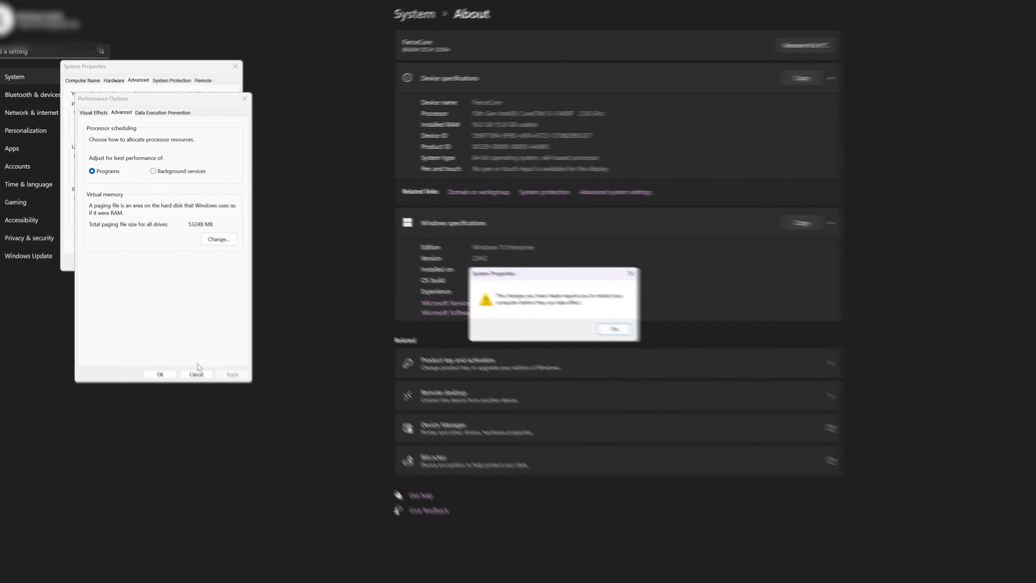
Apply and close Performance Options and System Properties, choosing to restart later
{"action": "left_click", "coordinate": [575, 315]}
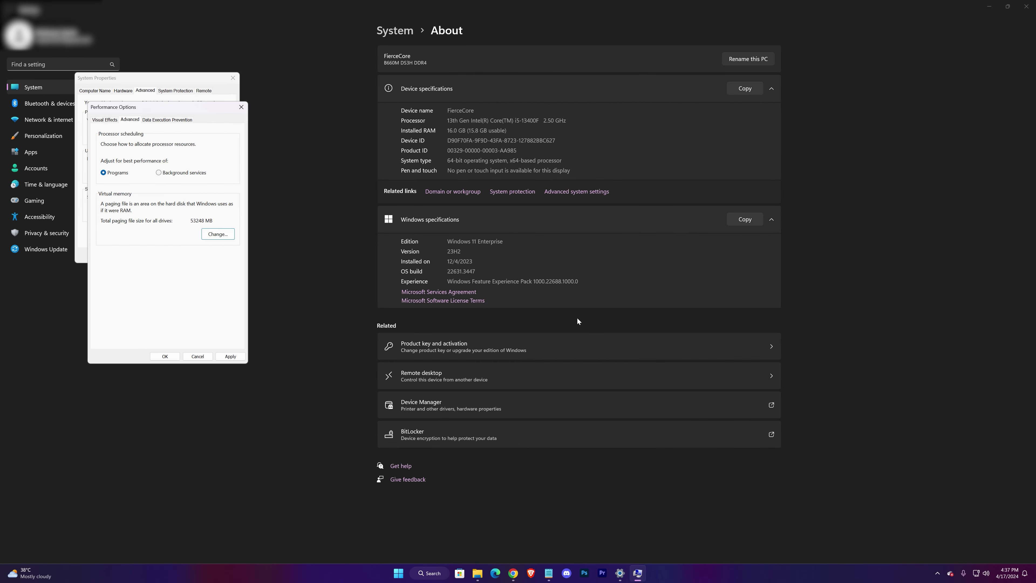
{"action": "left_click", "coordinate": [228, 355]}
{"action": "left_click", "coordinate": [172, 358]}
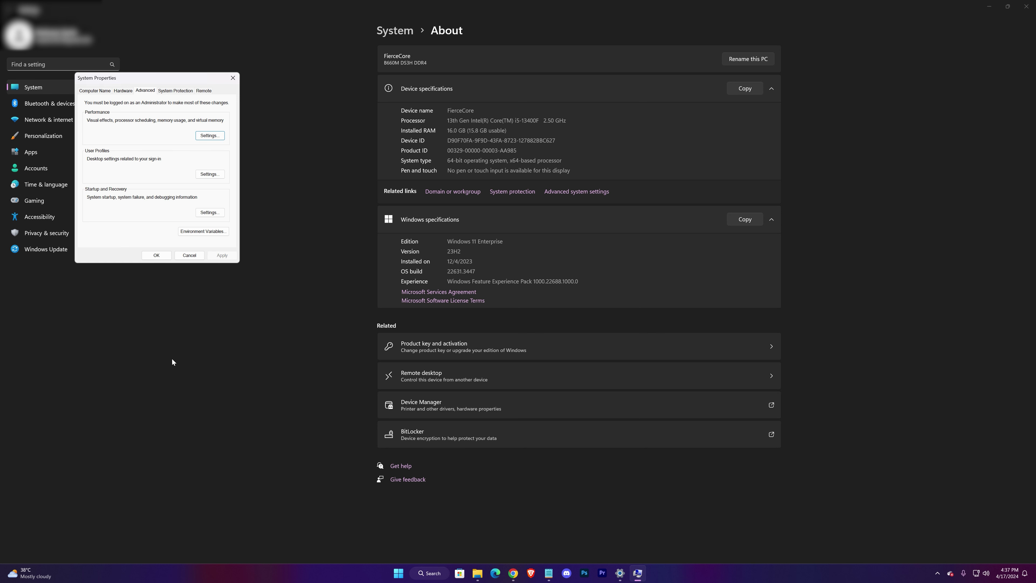
{"action": "left_click", "coordinate": [162, 257]}
{"action": "left_click", "coordinate": [575, 296]}
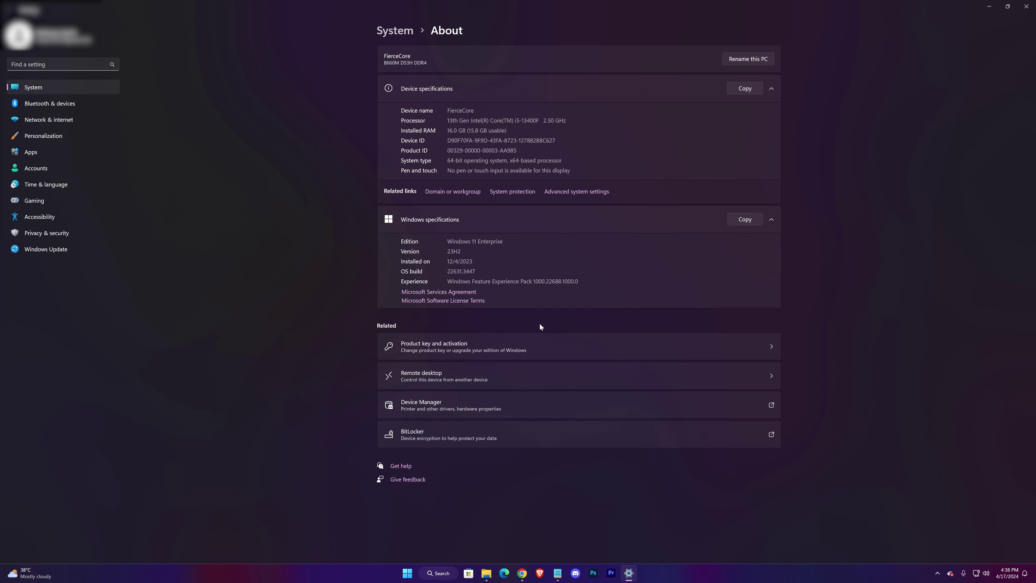
Close the settings and Explorer windows and launch Optimize Drives with dfrgui
{"action": "left_click", "coordinate": [1026, 6]}
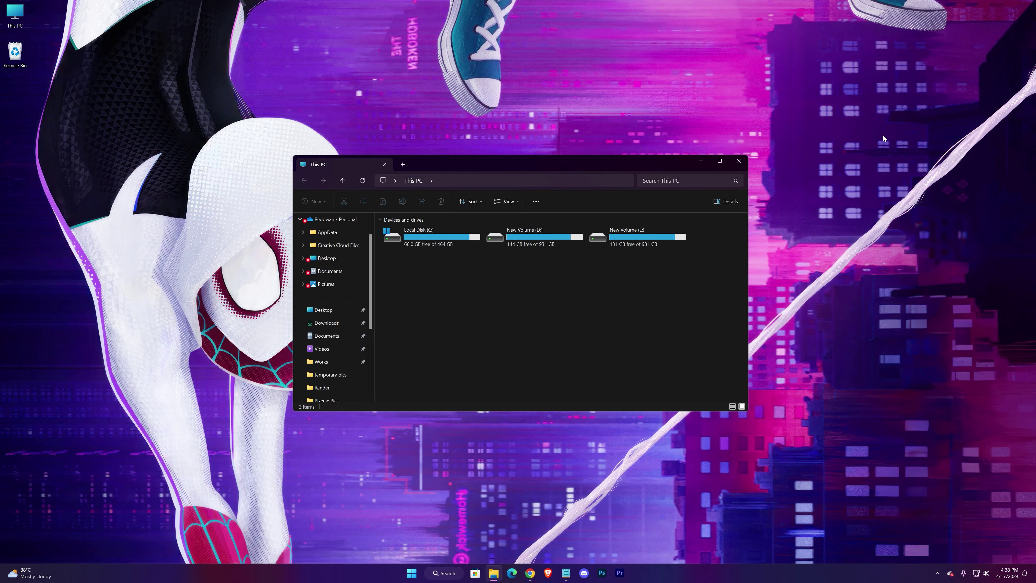
{"action": "left_click", "coordinate": [738, 161]}
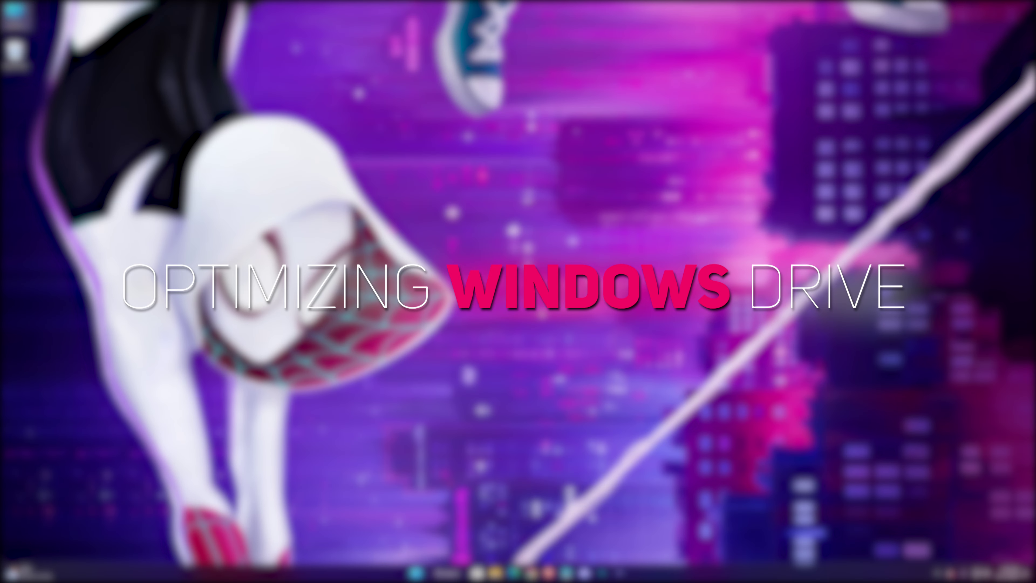
{"action": "key", "text": "super+r"}
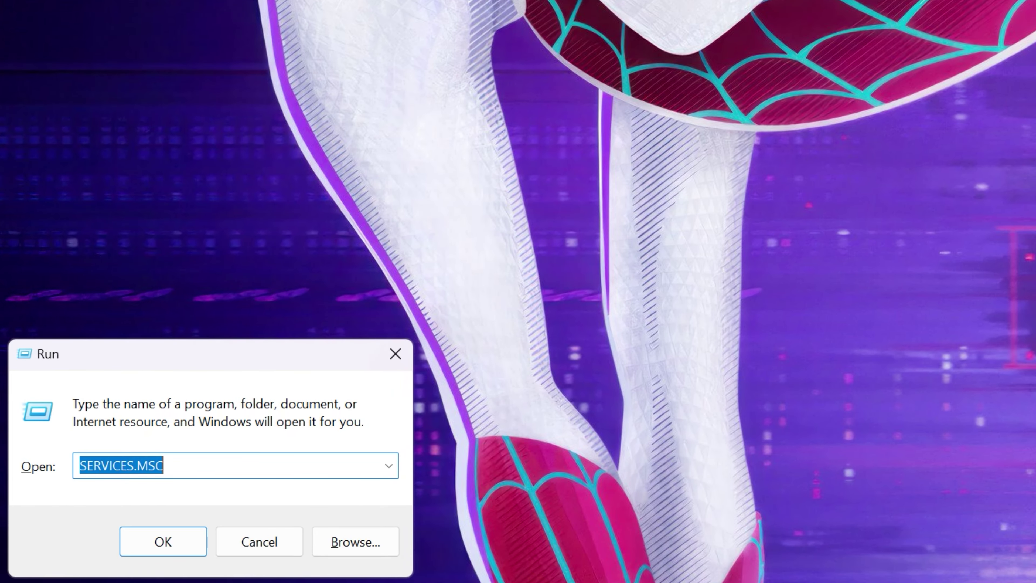
{"action": "type", "text": "dfrgui"}
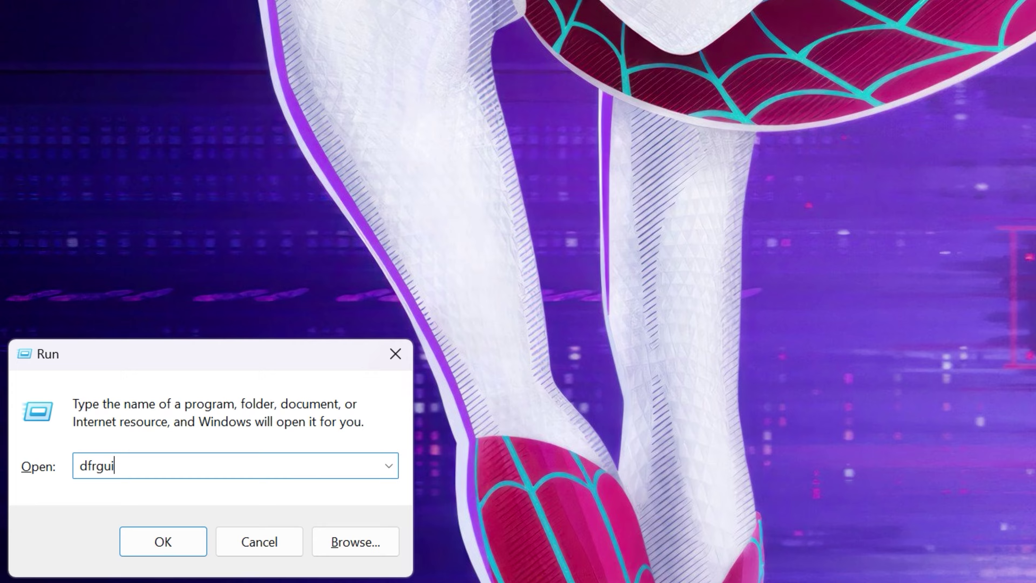
{"action": "key", "text": "Return"}
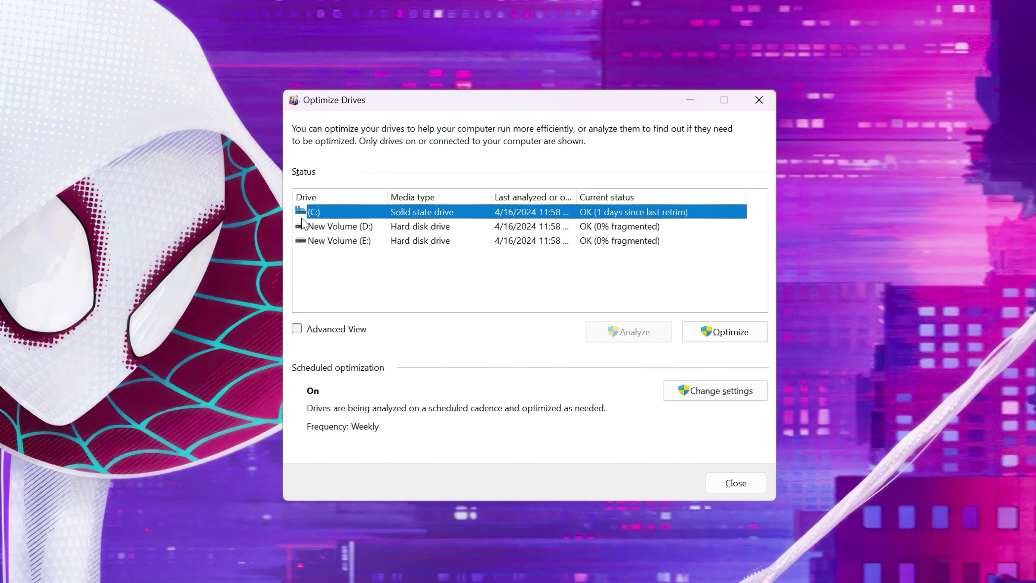
Select the C: drive and start optimizing it
{"action": "left_click", "coordinate": [314, 227]}
{"action": "left_click", "coordinate": [316, 215]}
{"action": "left_click", "coordinate": [693, 332]}
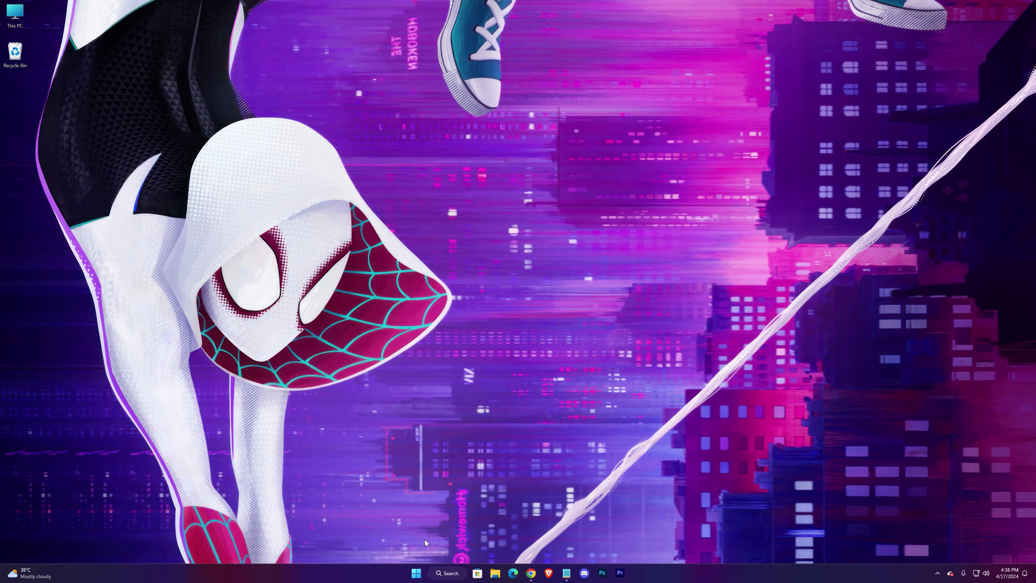
Open Command Prompt as administrator from the cmd search
{"action": "left_click", "coordinate": [428, 565]}
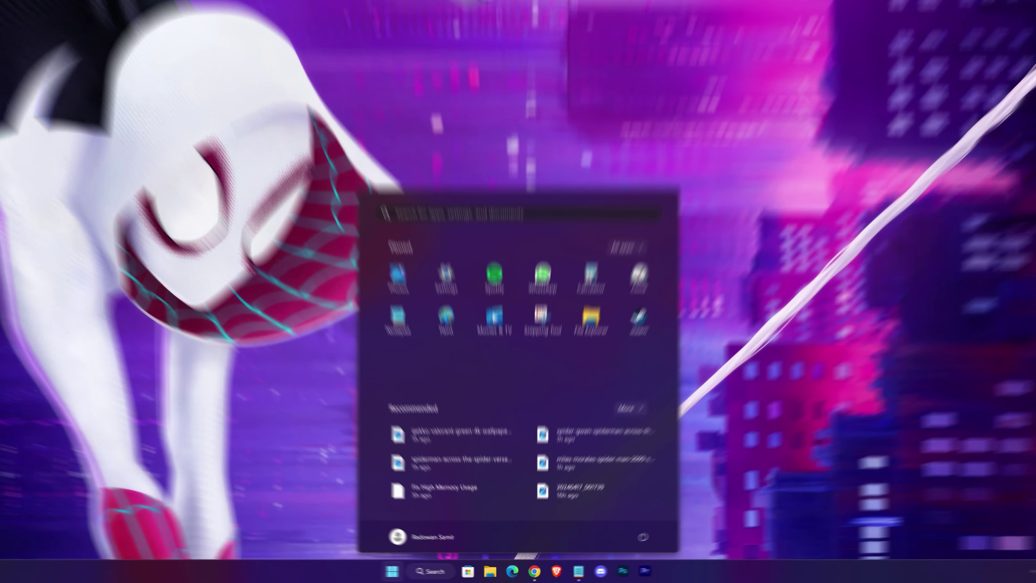
{"action": "type", "text": "cmd"}
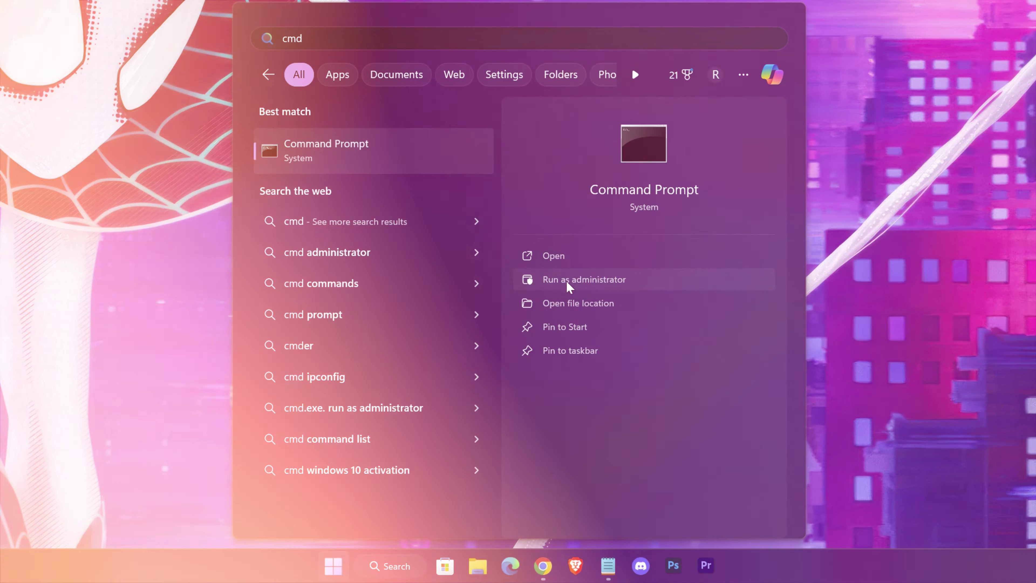
{"action": "left_click", "coordinate": [568, 281]}
{"action": "left_click", "coordinate": [471, 350]}
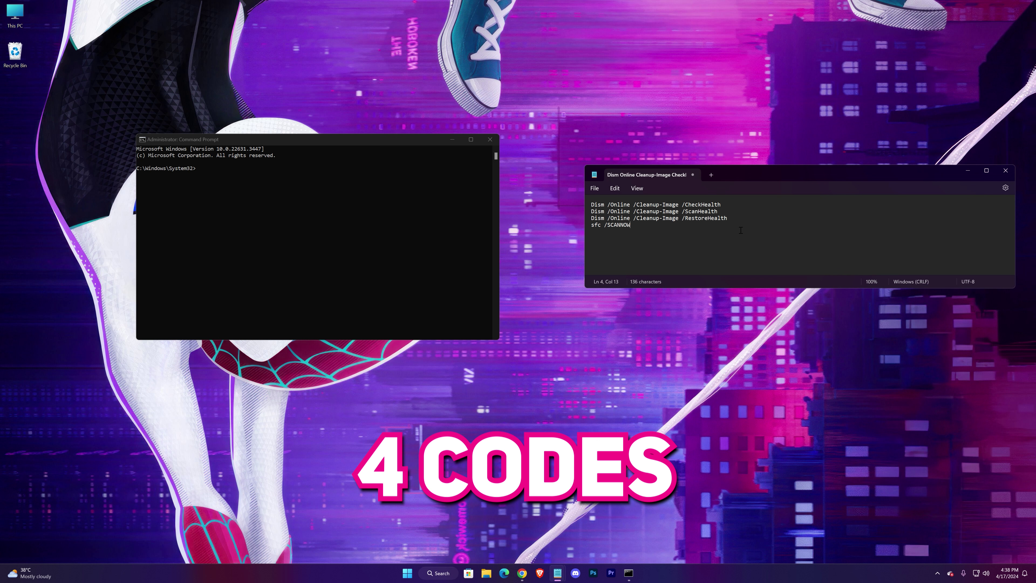
Run Dism /Online /Cleanup-Image /CheckHealth copied from the notes
{"action": "left_click_drag", "start_coordinate": [740, 256], "coordinate": [569, 199]}
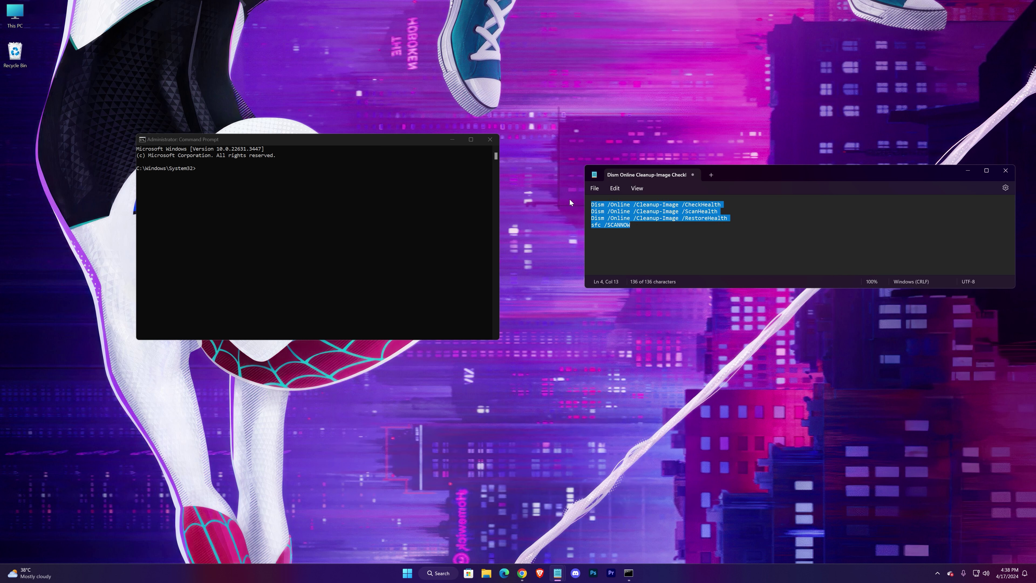
{"action": "left_click", "coordinate": [642, 232]}
{"action": "left_click_drag", "start_coordinate": [752, 203], "coordinate": [571, 205]}
{"action": "key", "text": "ctrl+c"}
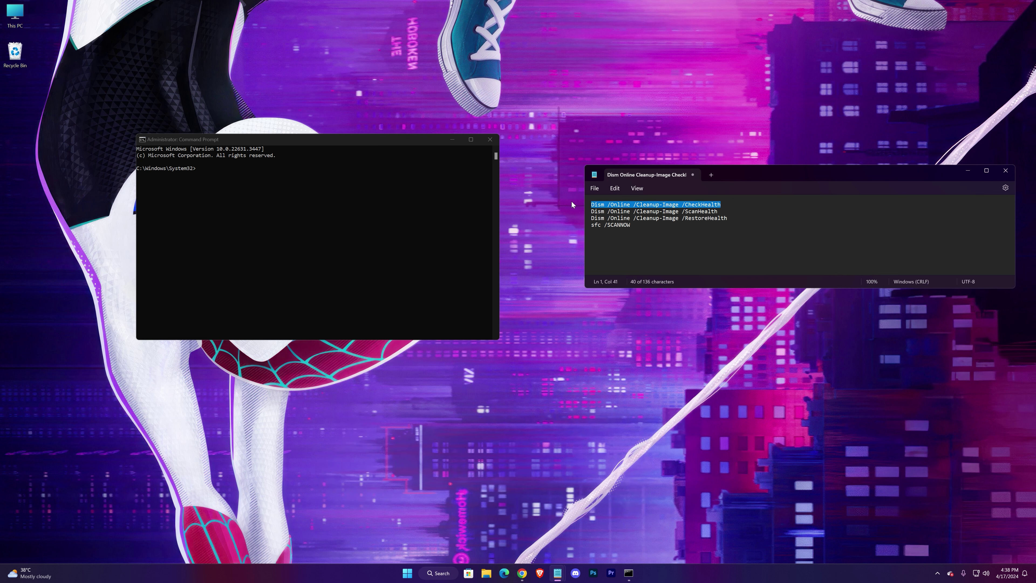
{"action": "left_click", "coordinate": [250, 144]}
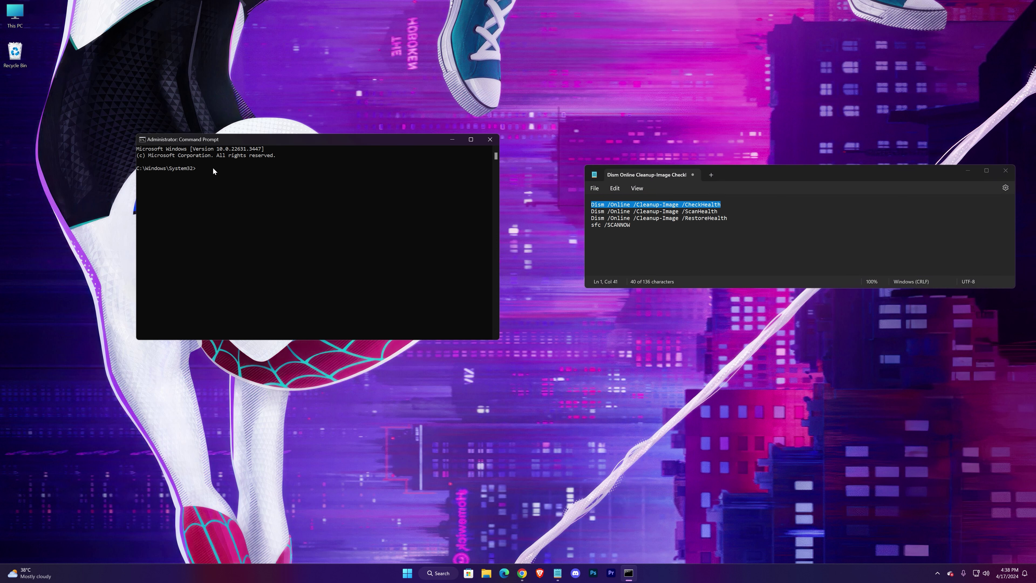
{"action": "key", "text": "ctrl+v"}
{"action": "key", "text": "Return"}
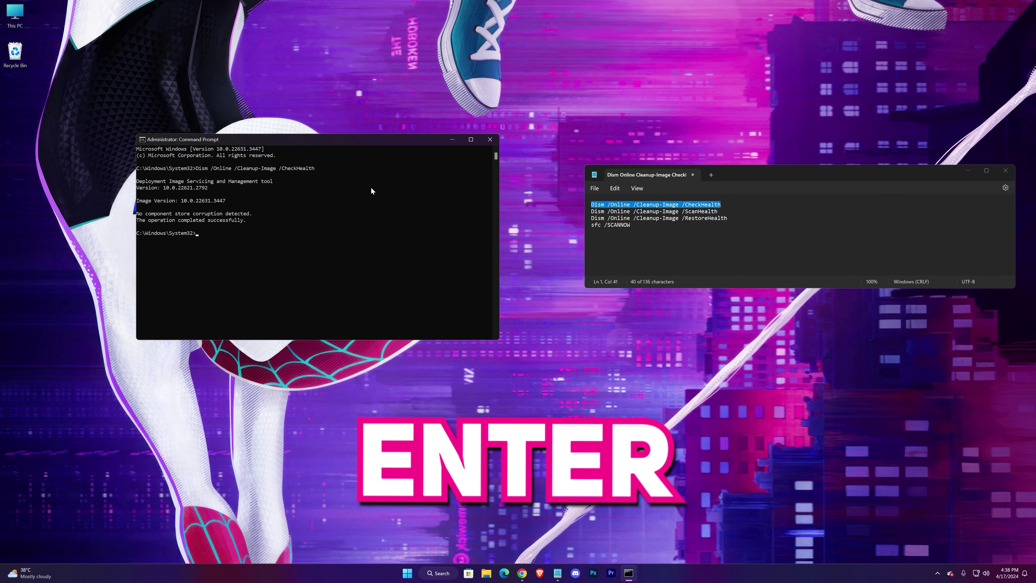
Run the DISM ScanHealth command from the notes
{"action": "left_click_drag", "start_coordinate": [729, 211], "coordinate": [582, 211]}
{"action": "key", "text": "ctrl+c"}
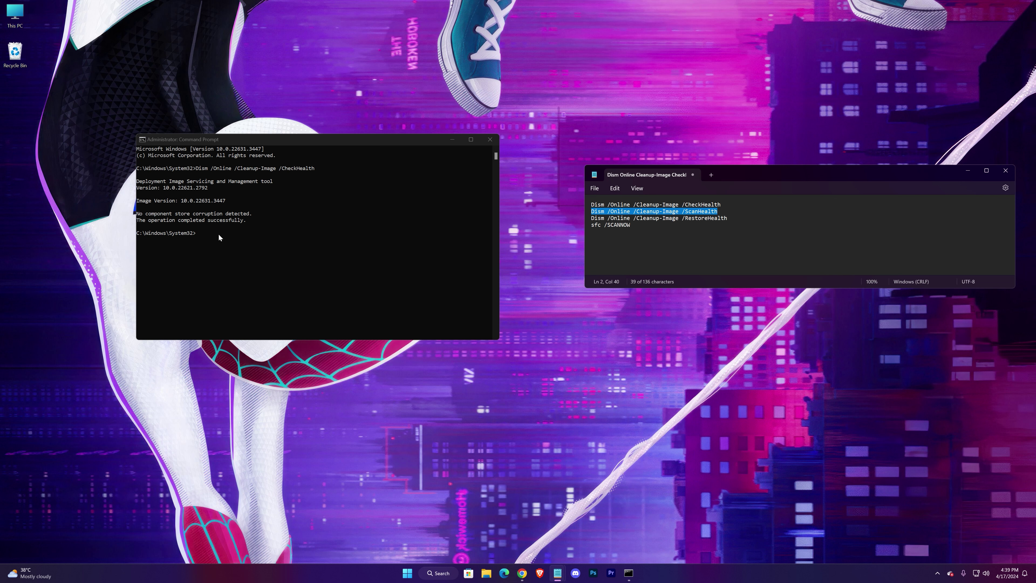
{"action": "left_click", "coordinate": [296, 144]}
{"action": "key", "text": "ctrl+v"}
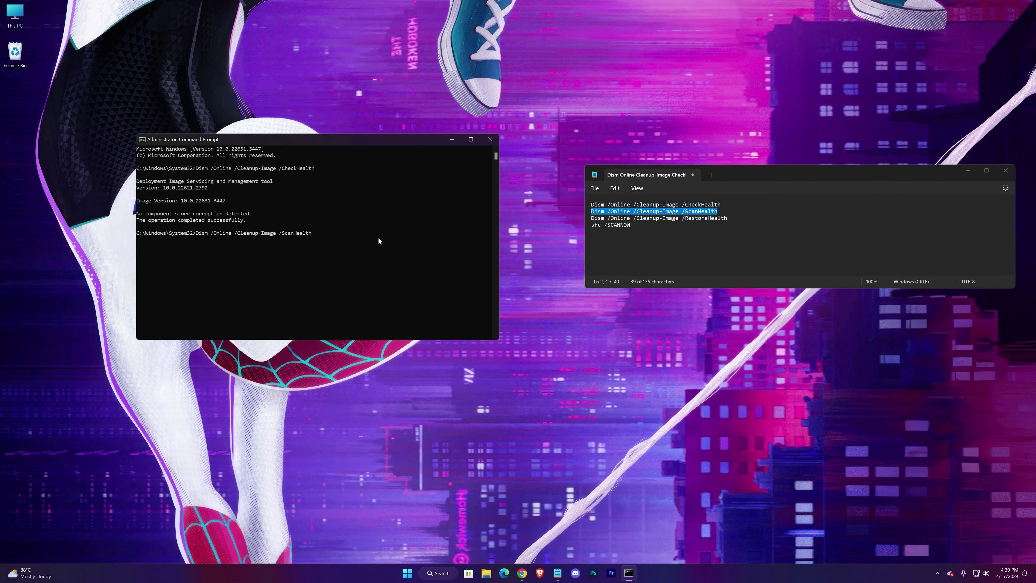
{"action": "key", "text": "Return"}
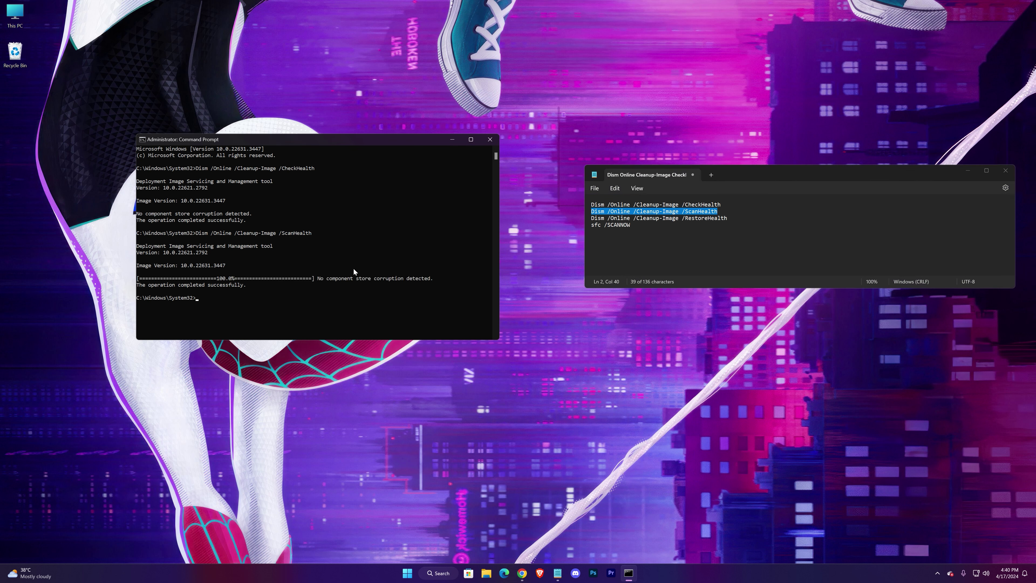
Start the DISM RestoreHealth repair from the notes
{"action": "left_click_drag", "start_coordinate": [728, 218], "coordinate": [581, 218]}
{"action": "key", "text": "ctrl+c"}
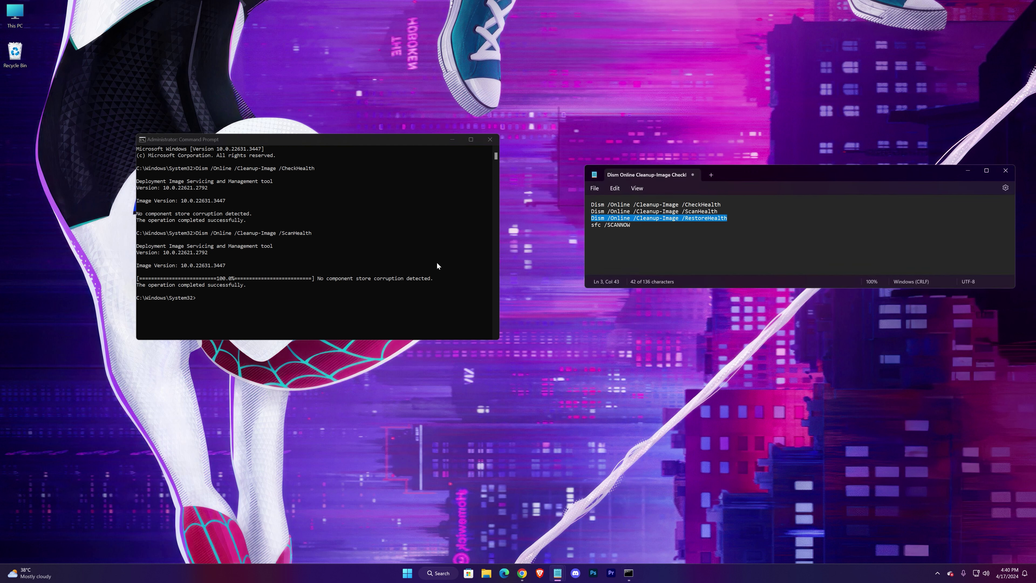
{"action": "left_click", "coordinate": [314, 143]}
{"action": "key", "text": "ctrl+v"}
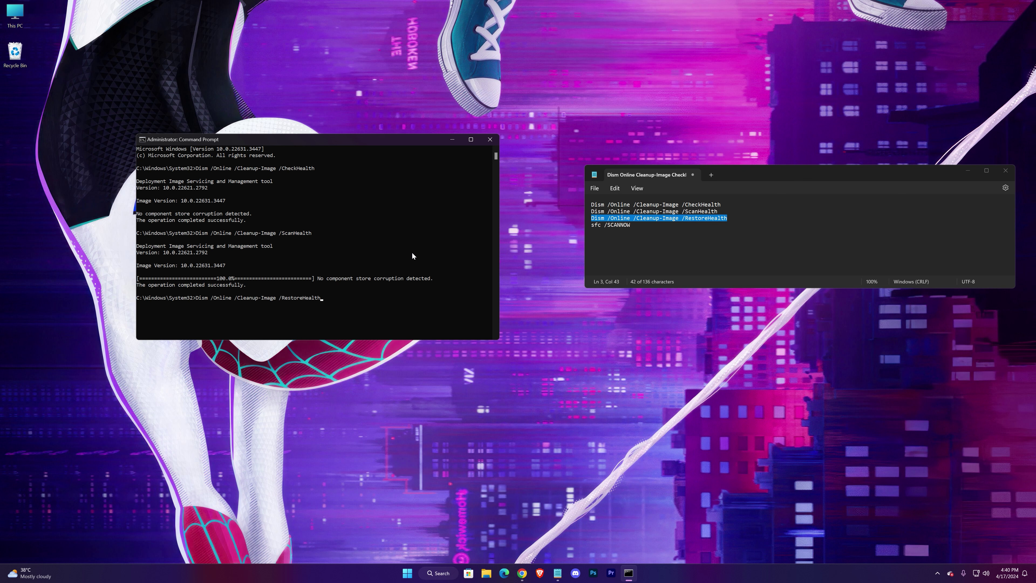
{"action": "key", "text": "Return"}
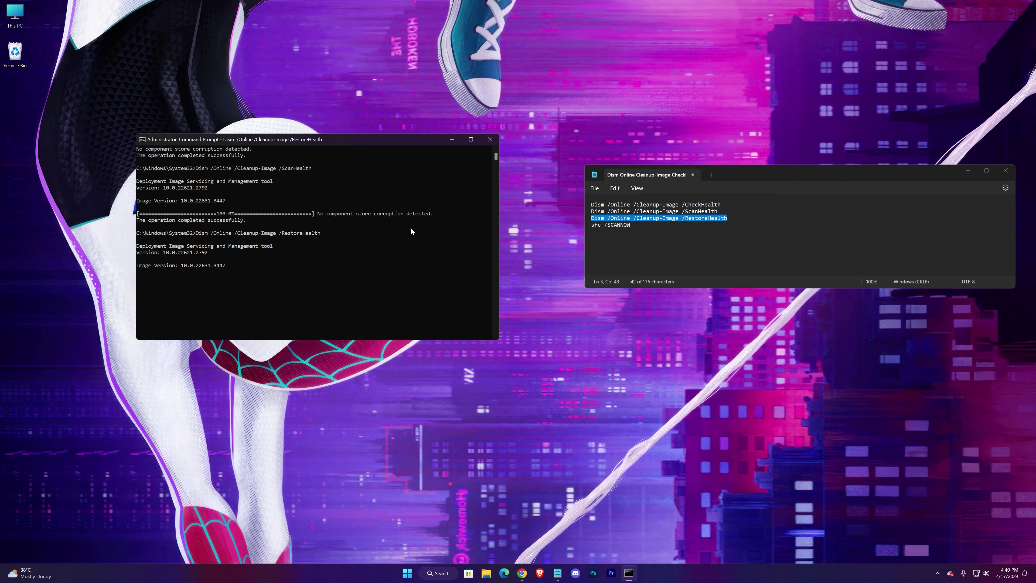